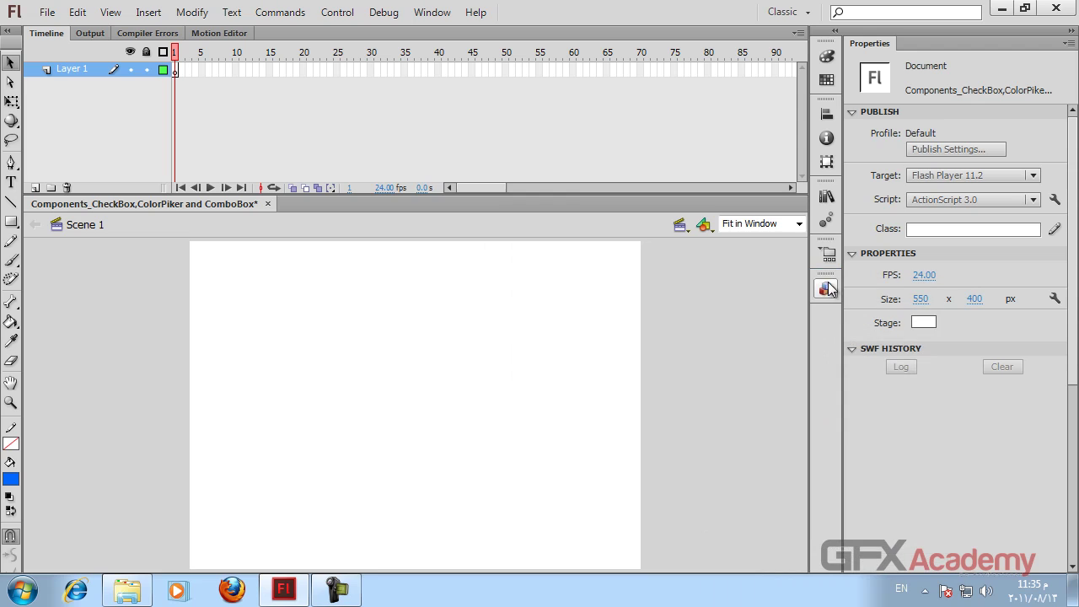
# Add three CheckBox components from the User Interface components, stacking them roughly one below another on the stage's left side.
pyautogui.click(827, 288)
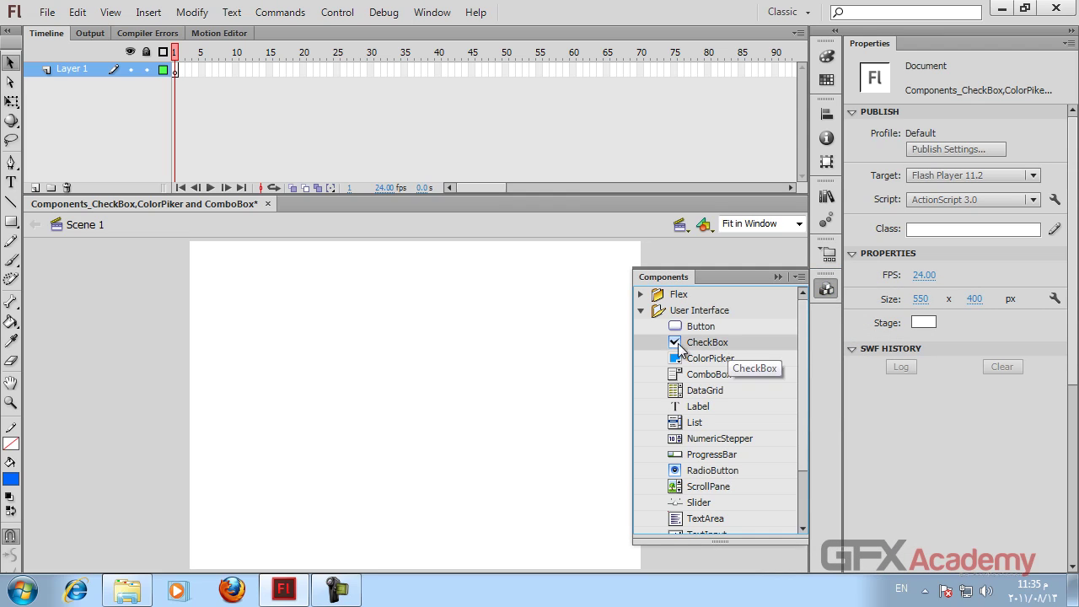
pyautogui.moveTo(678, 343); pyautogui.dragTo(256, 315)
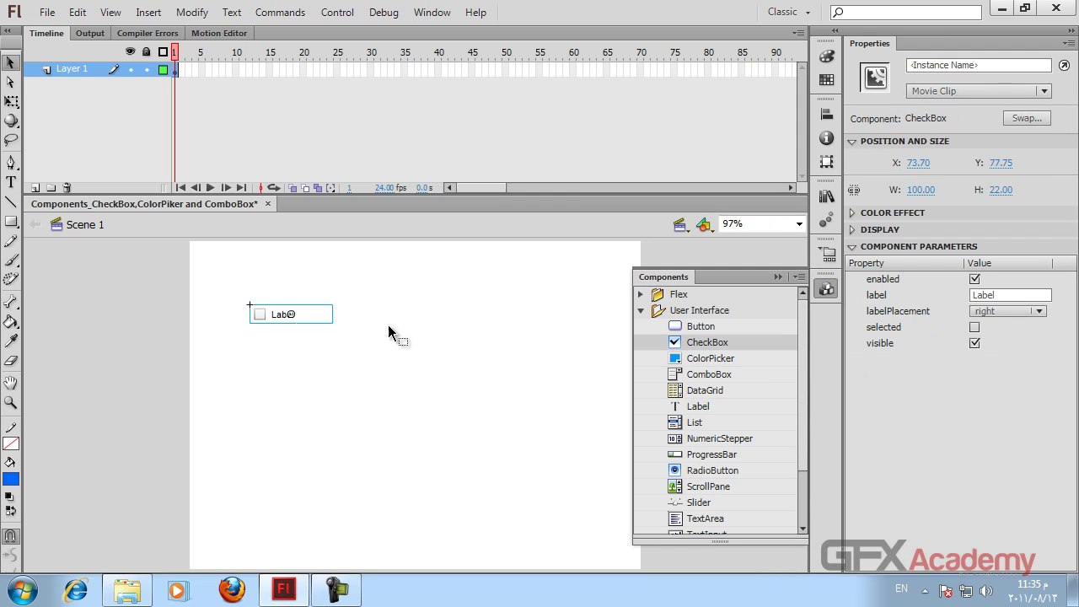
pyautogui.moveTo(679, 343); pyautogui.dragTo(225, 339)
pyautogui.moveTo(706, 348); pyautogui.dragTo(205, 366)
# Align all three check boxes to the left edge of the stage.
pyautogui.moveTo(163, 296); pyautogui.dragTo(425, 440)
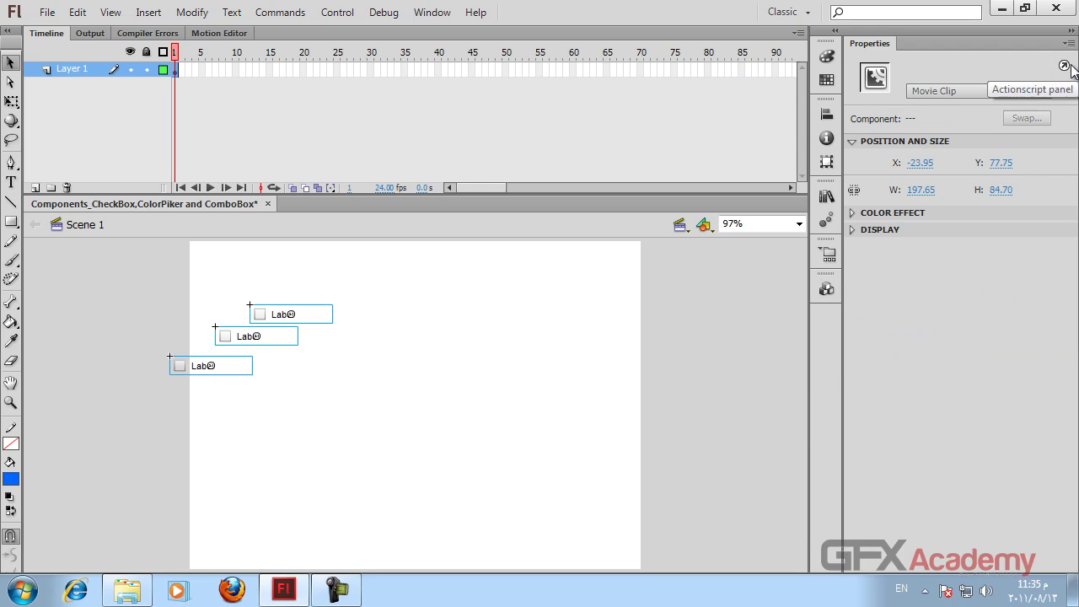
pyautogui.click(829, 201)
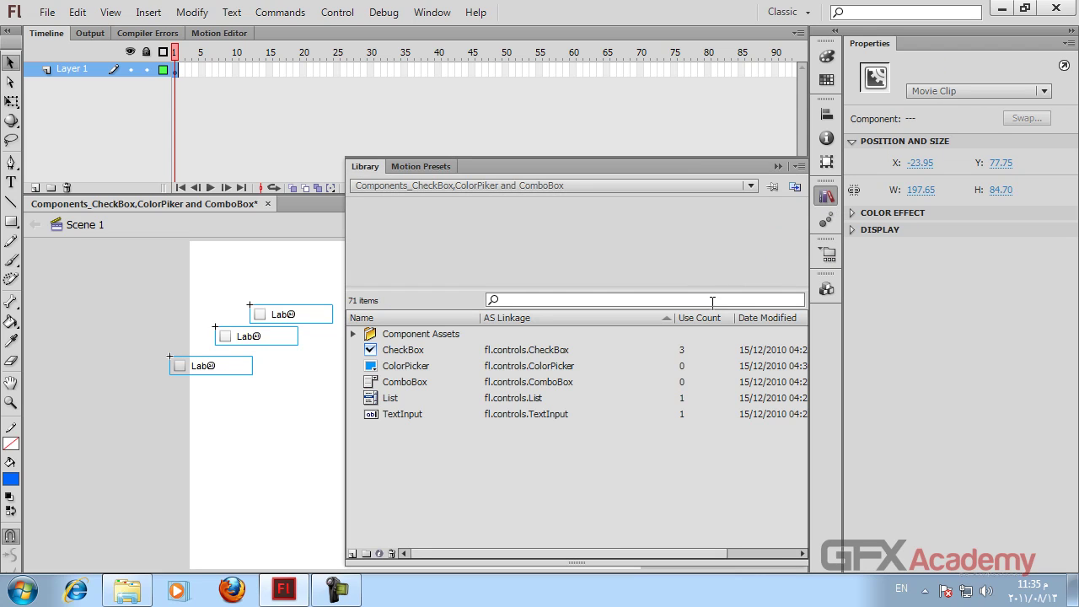
pyautogui.click(828, 193)
pyautogui.click(828, 116)
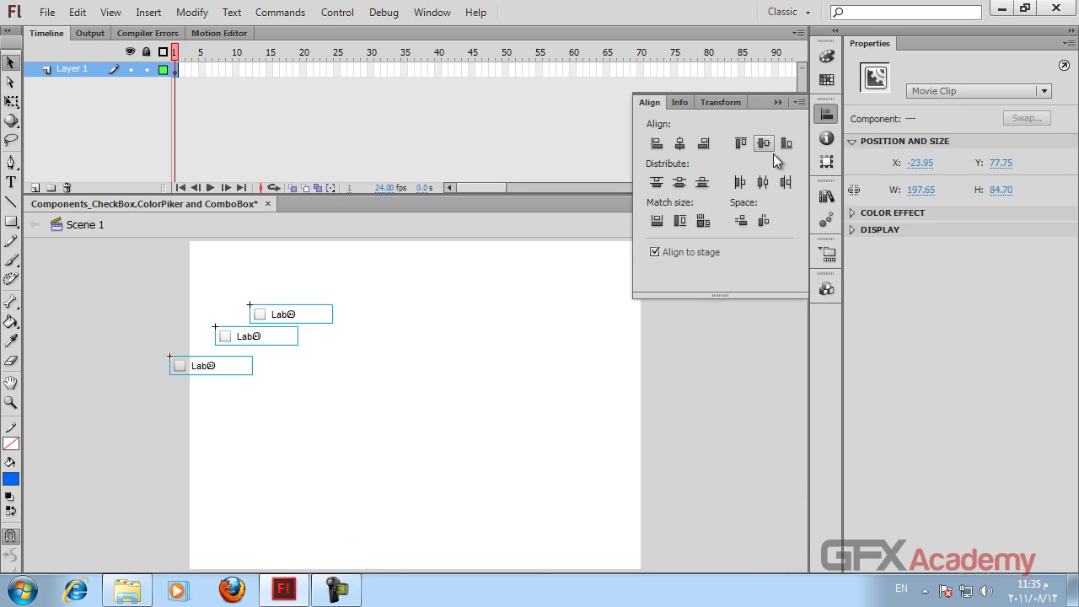
pyautogui.click(703, 143)
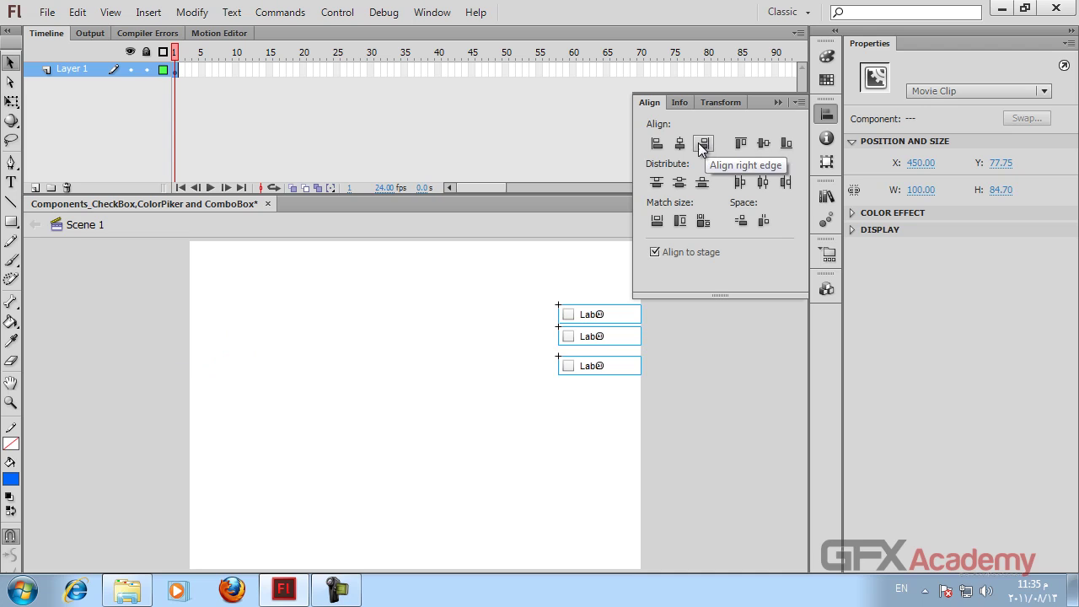
pyautogui.click(657, 143)
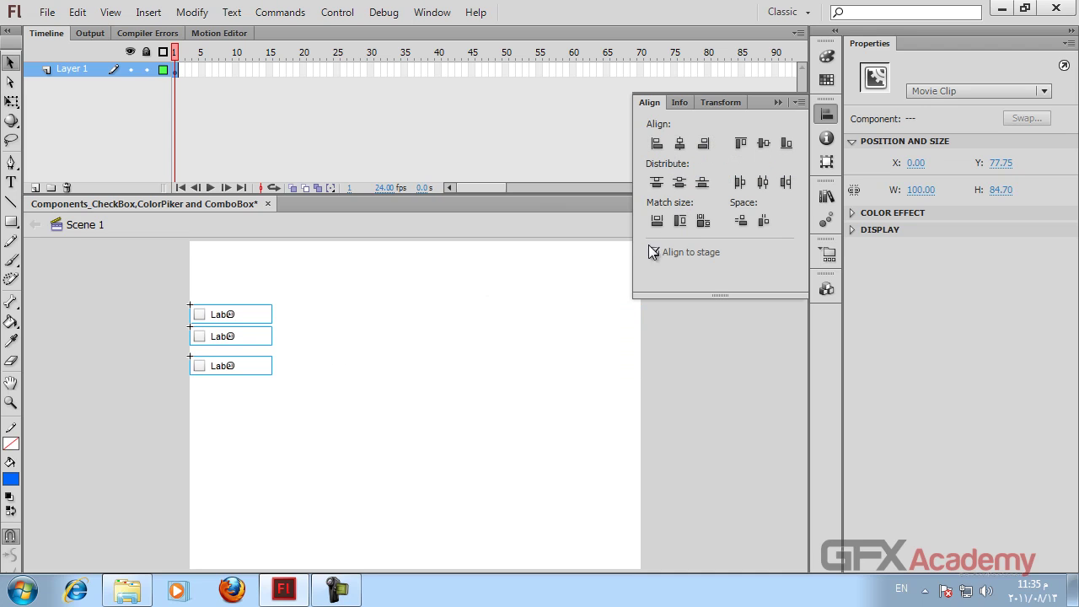
# Space the three check boxes evenly vertically, relative to each other instead of the stage, and move them toward the stage's middle.
pyautogui.click(376, 309)
pyautogui.moveTo(307, 279); pyautogui.dragTo(229, 380)
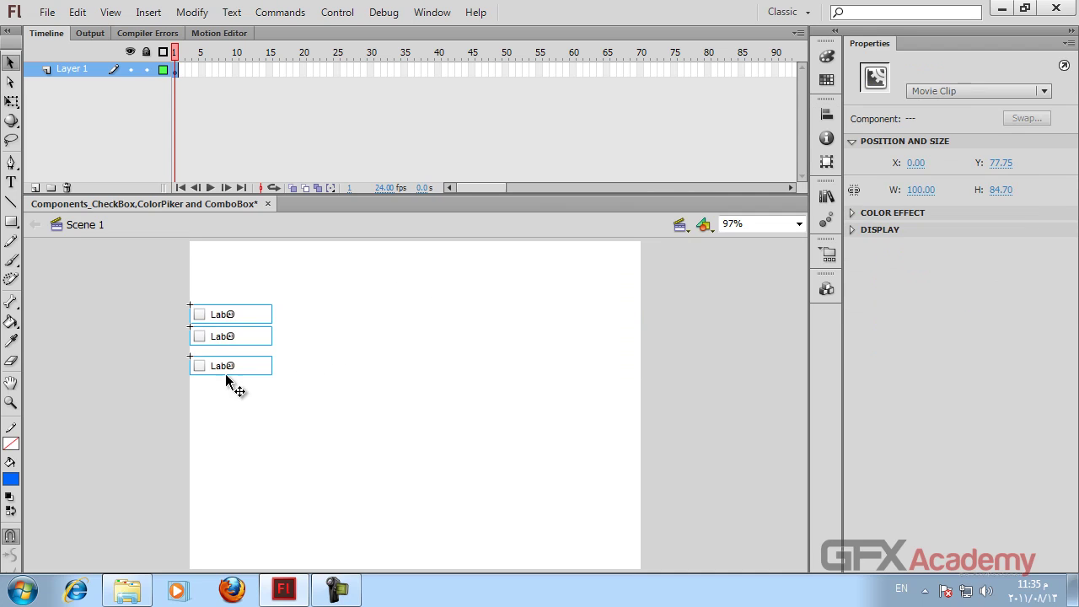
pyautogui.click(827, 114)
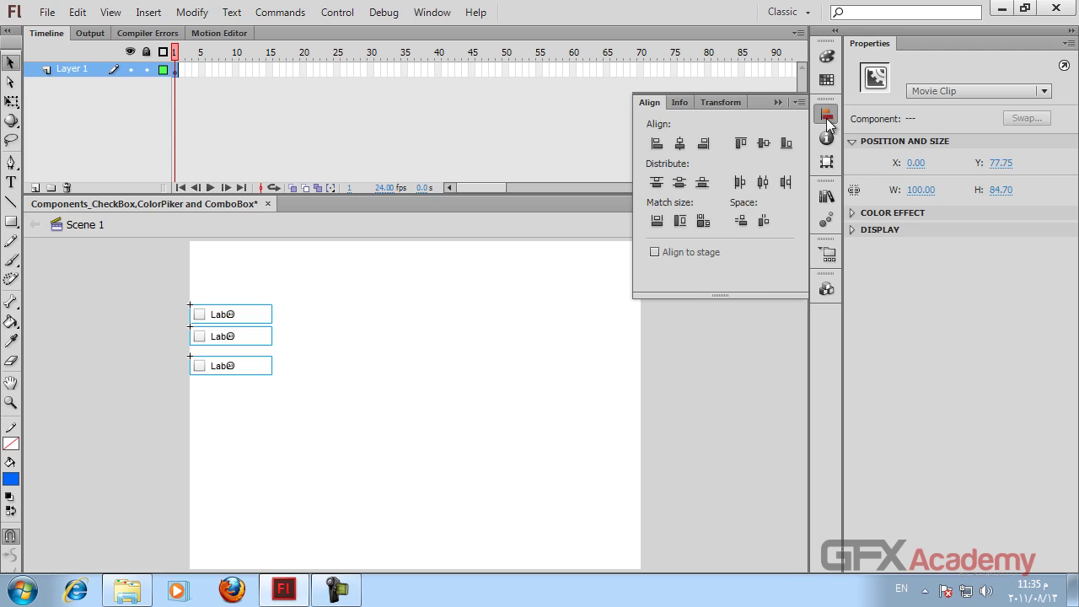
pyautogui.click(743, 220)
pyautogui.click(377, 325)
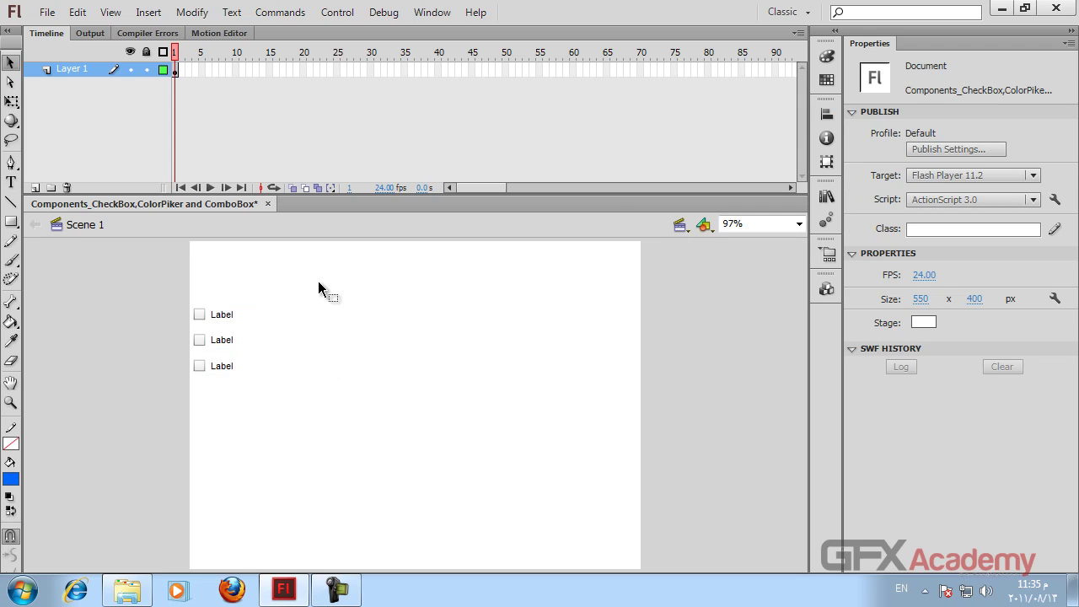
pyautogui.moveTo(318, 281); pyautogui.dragTo(389, 373)
pyautogui.click(467, 306)
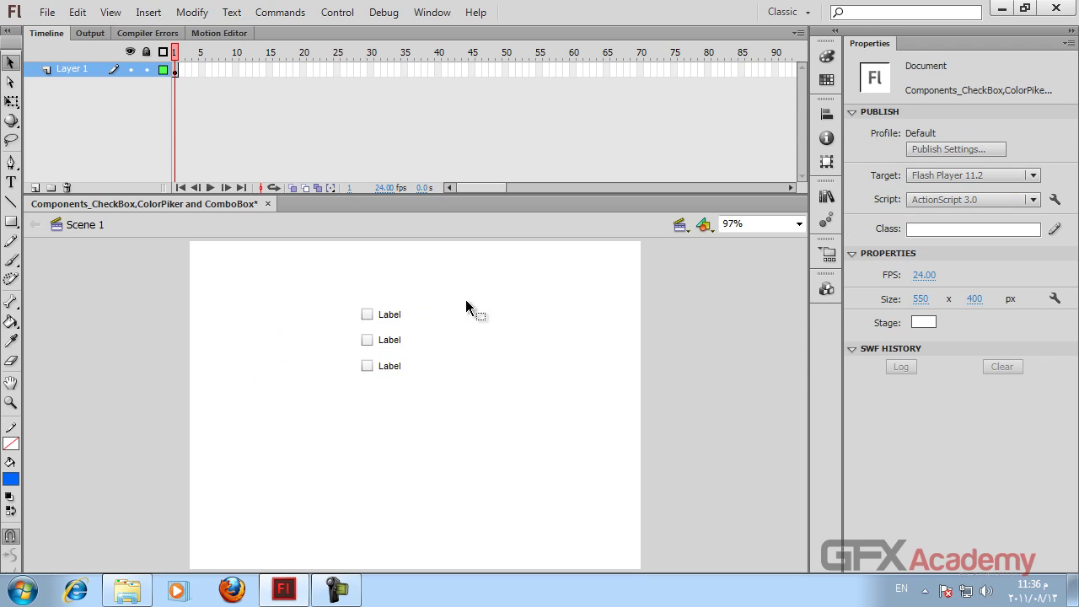
# Try switching the uppermost check box's enabled and visible parameters off and back on.
pyautogui.click(402, 314)
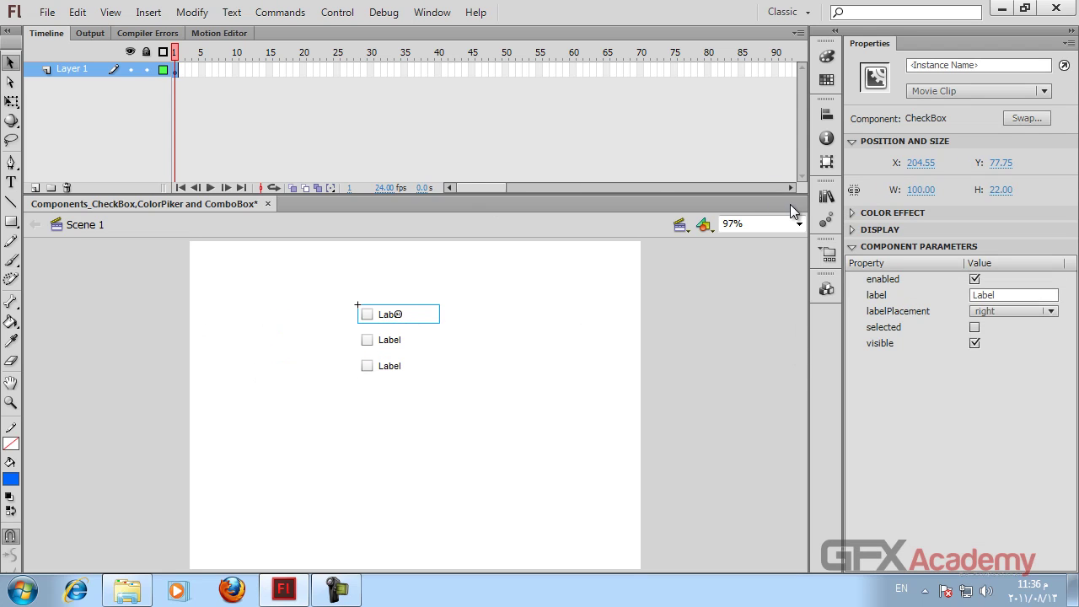
pyautogui.click(975, 279)
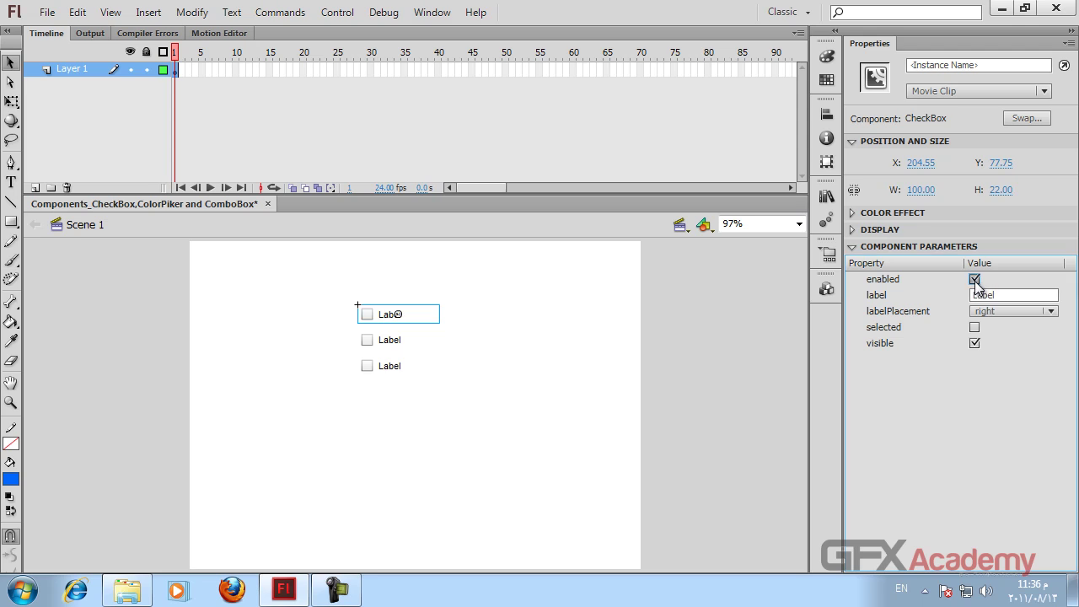
pyautogui.click(975, 280)
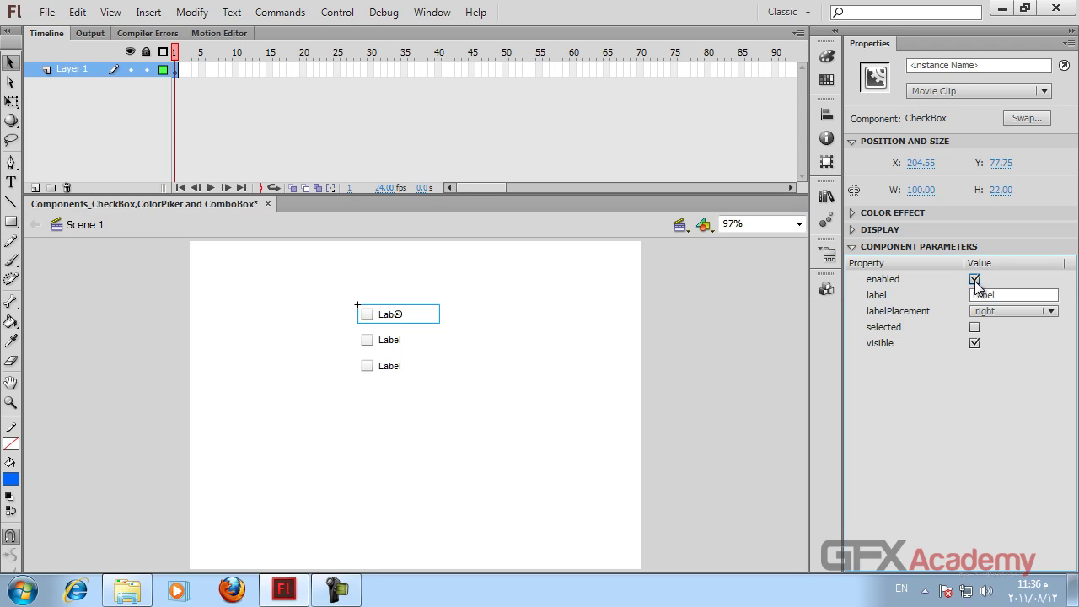
pyautogui.click(975, 343)
pyautogui.click(976, 343)
# Set the uppermost check box's label to GFX.
pyautogui.click(1026, 296)
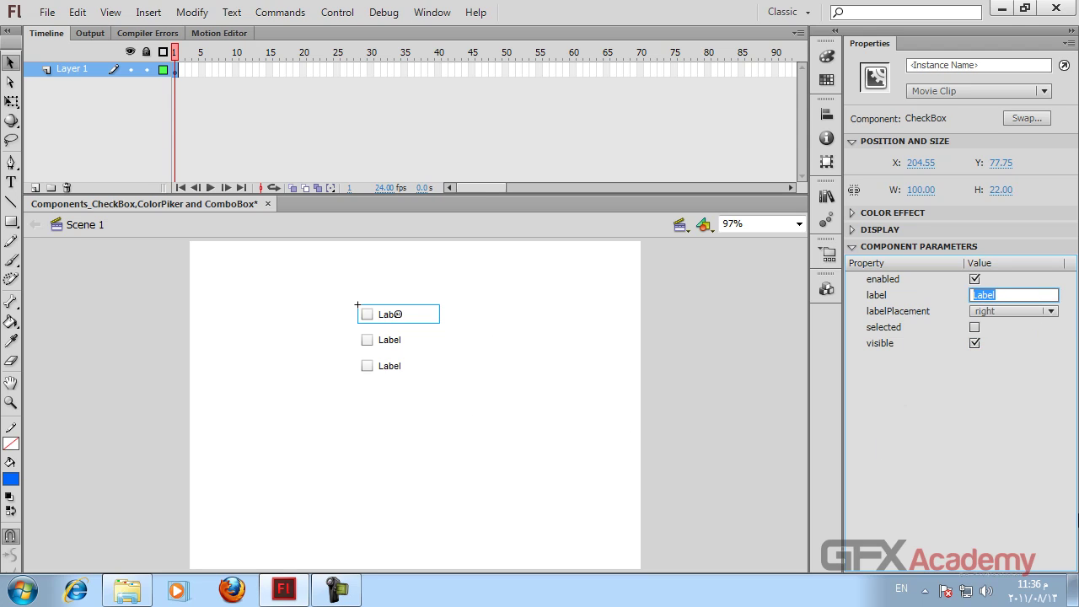
pyautogui.write('GFX')
pyautogui.press('Return')
pyautogui.click(338, 333)
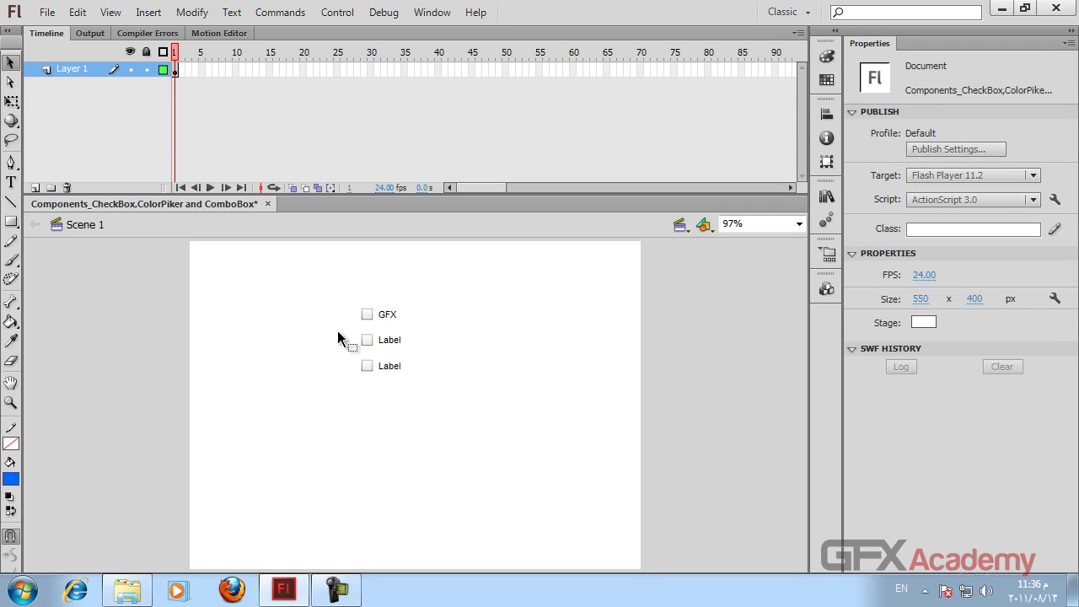
# Set the middle check box's label to Academy.
pyautogui.click(390, 337)
pyautogui.click(941, 297)
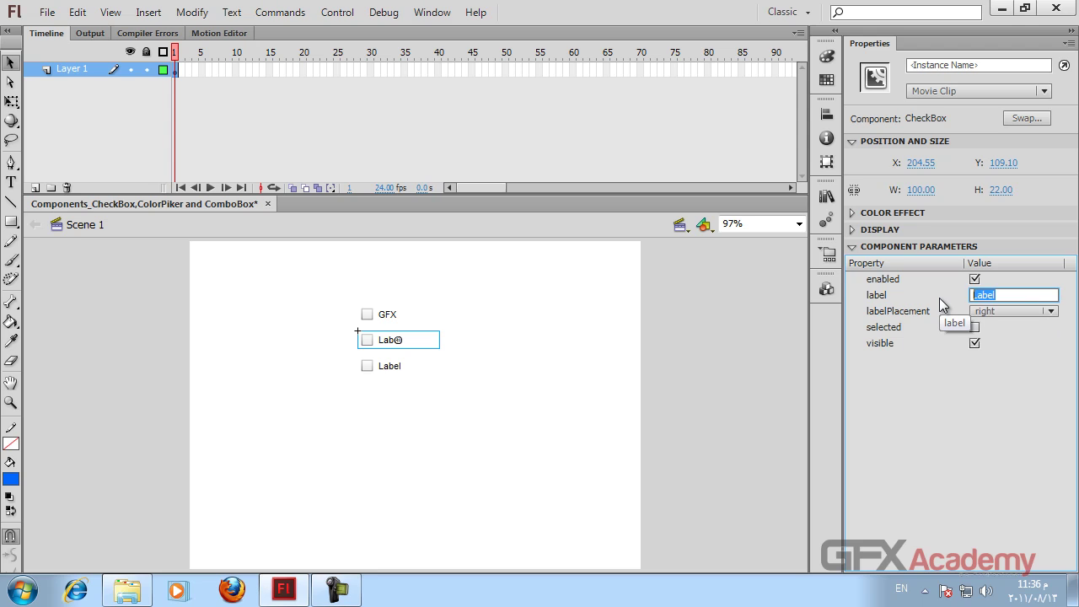
pyautogui.write('Academy')
pyautogui.press('Return')
# Set the lowest check box's label to Flash and save the document.
pyautogui.click(394, 371)
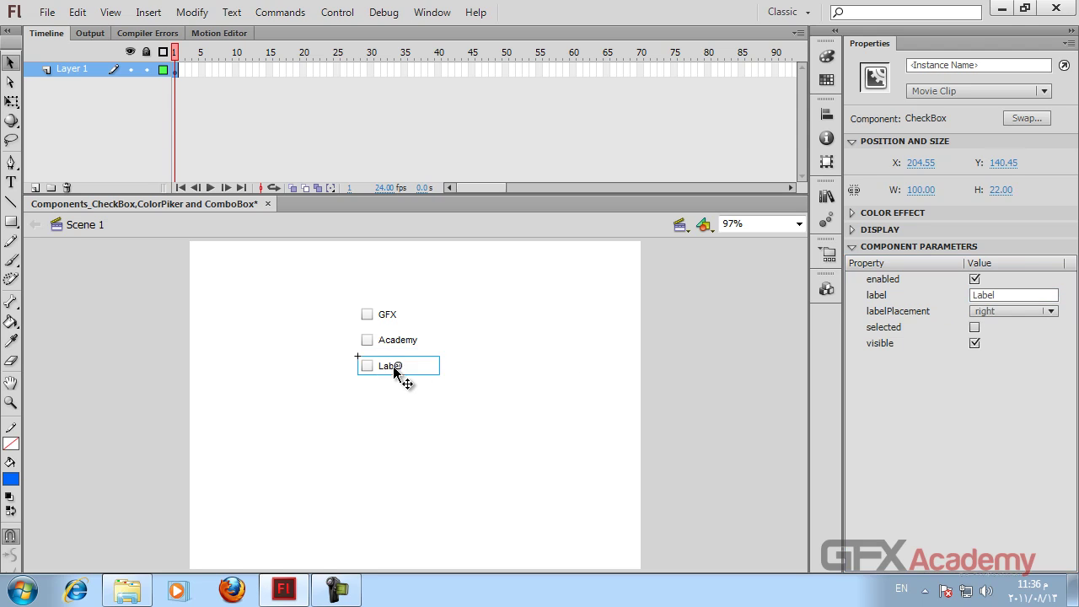
pyautogui.click(1035, 296)
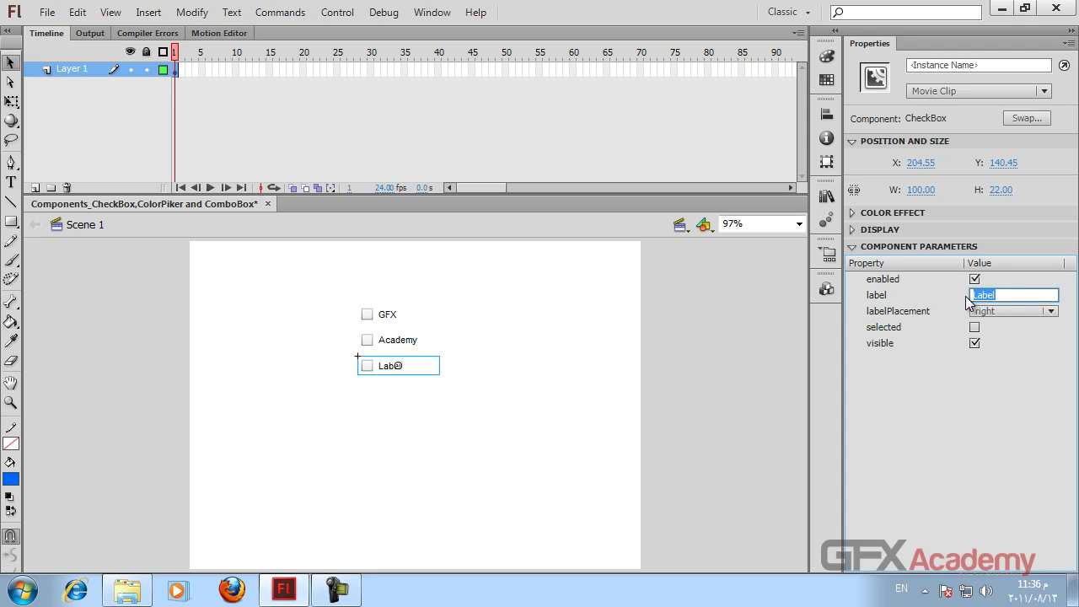
pyautogui.write('Flash')
pyautogui.hotkey('ctrl', 's')
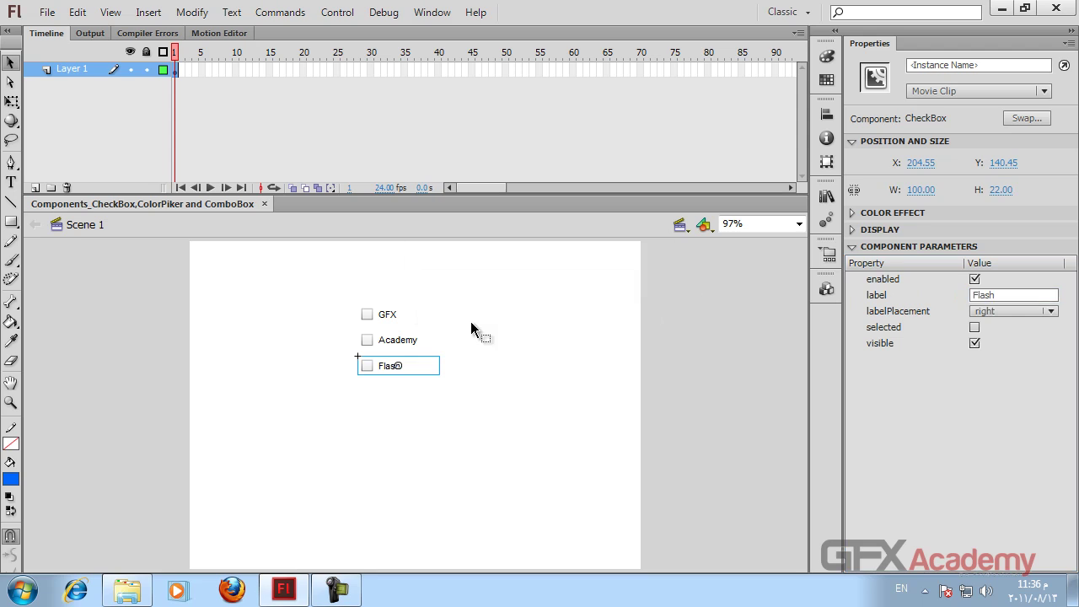
# Turn on the selected parameter of the GFX check box.
pyautogui.click(389, 317)
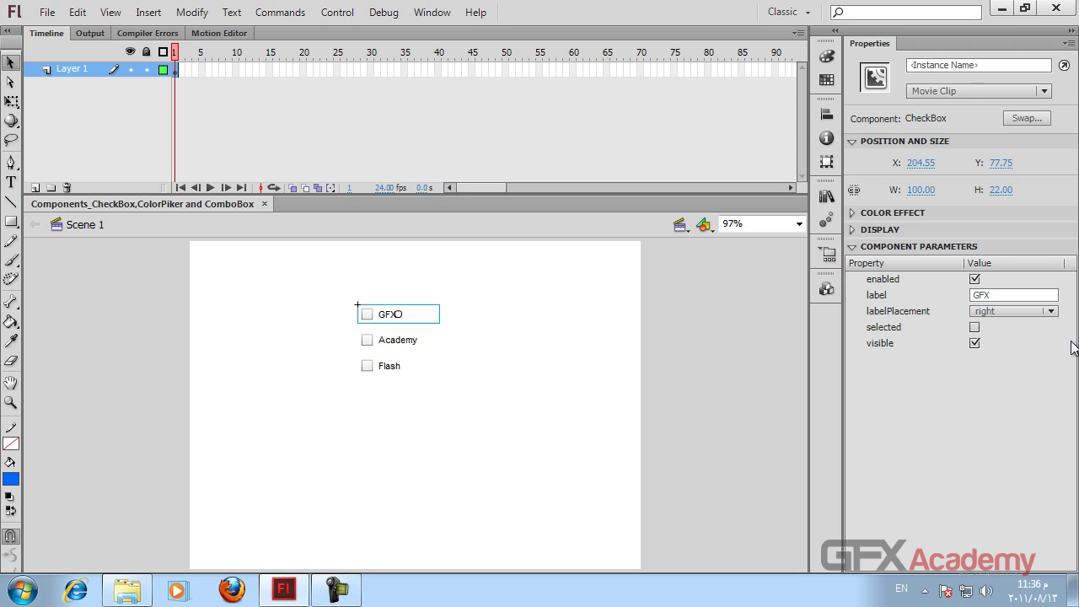
pyautogui.click(974, 327)
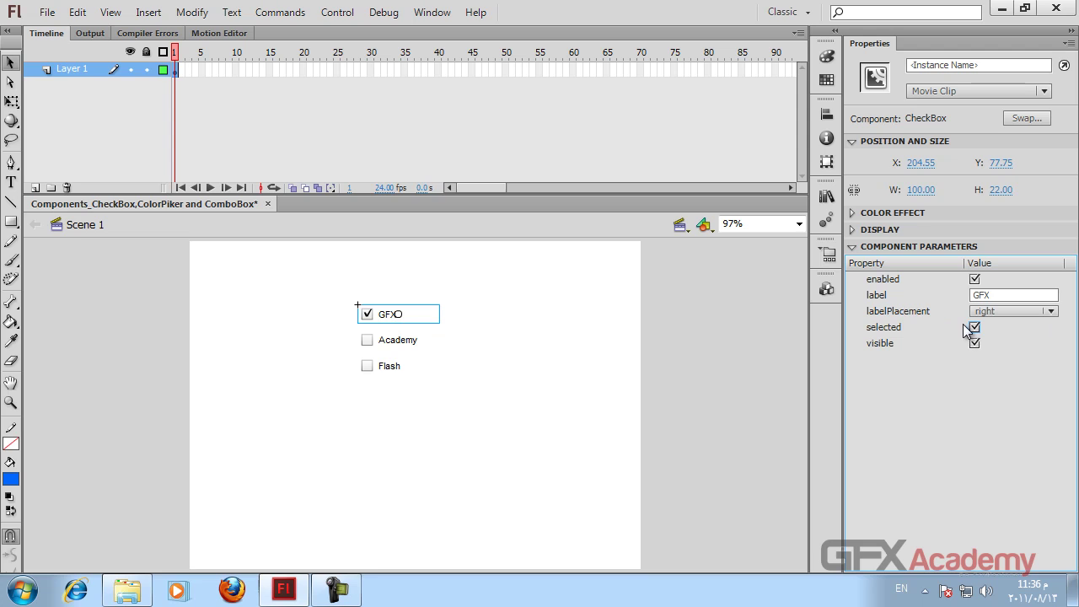
# Test the movie by ticking and unticking the GFX, Academy and Flash check boxes, and close the preview.
pyautogui.hotkey('ctrl', 'Return')
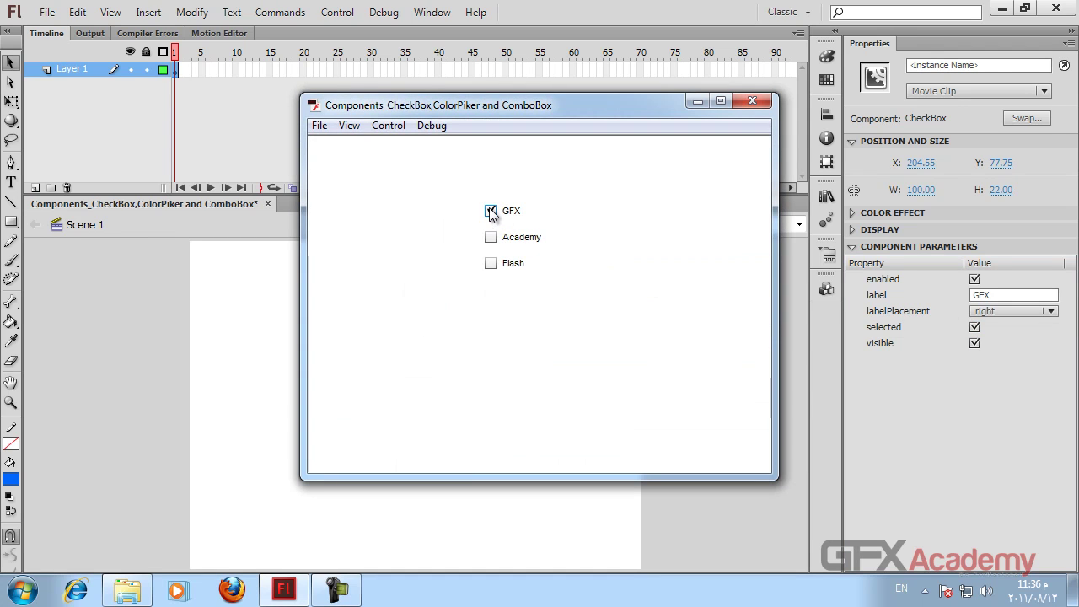
pyautogui.click(489, 215)
pyautogui.click(491, 237)
pyautogui.click(490, 239)
pyautogui.click(493, 264)
pyautogui.click(492, 212)
pyautogui.click(491, 238)
pyautogui.click(491, 264)
pyautogui.click(492, 213)
pyautogui.click(490, 264)
pyautogui.click(492, 240)
pyautogui.click(492, 211)
pyautogui.click(493, 239)
pyautogui.click(492, 264)
pyautogui.click(492, 263)
pyautogui.click(491, 211)
pyautogui.click(752, 99)
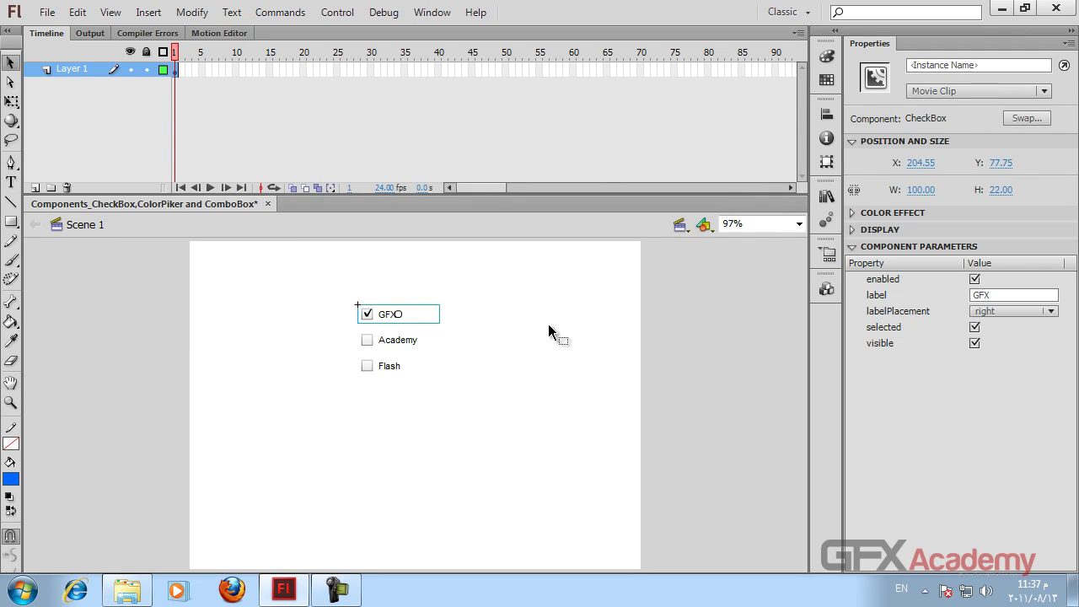
# Turn off the GFX check box's selected parameter and set its label placement to left.
pyautogui.click(419, 323)
pyautogui.click(419, 323)
pyautogui.click(973, 327)
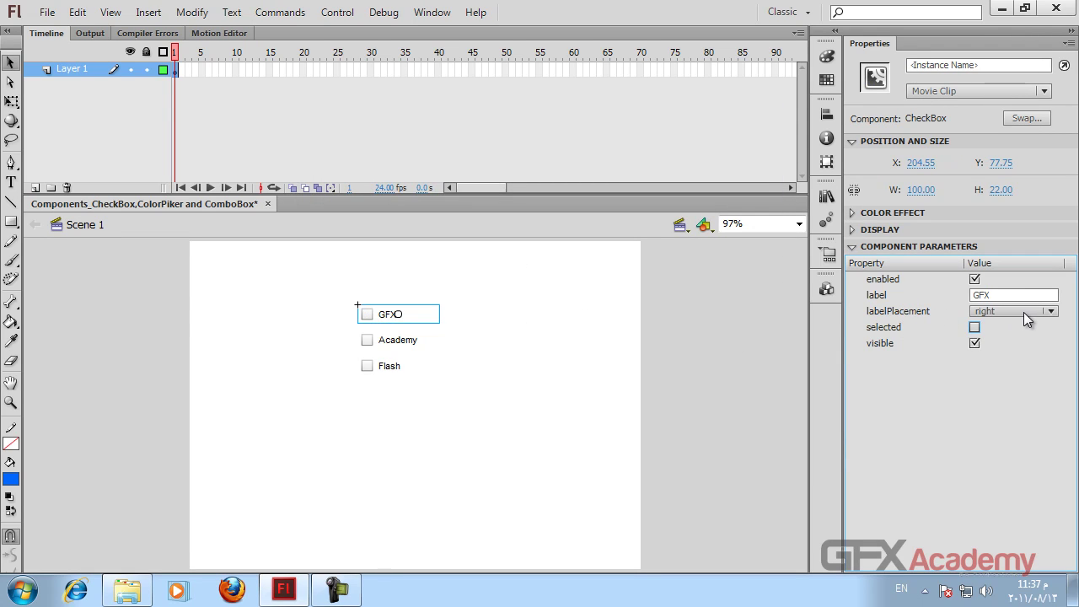
pyautogui.click(1023, 312)
pyautogui.click(1013, 332)
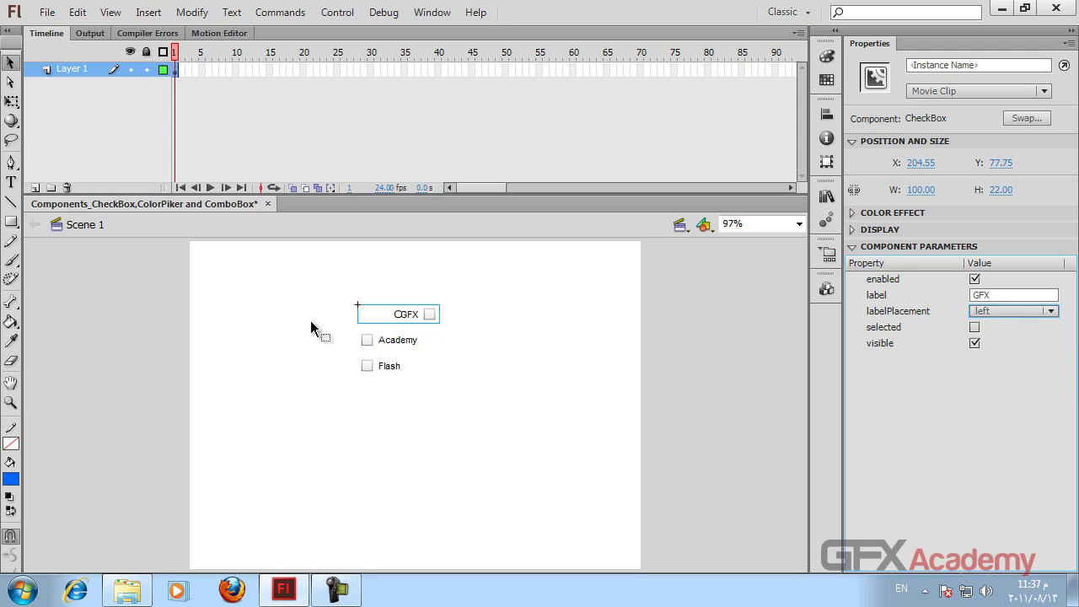
# Move the GFX check box to about X 402, Y 43, and the Academy and Flash check boxes beneath it at about X 415.
pyautogui.moveTo(403, 315); pyautogui.dragTo(565, 286)
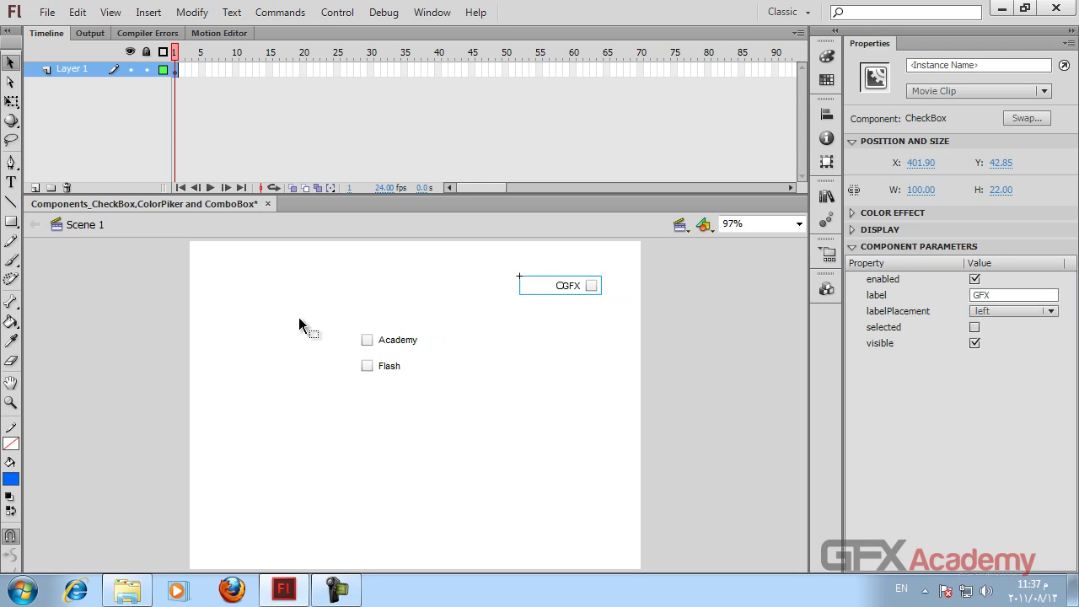
pyautogui.moveTo(299, 325); pyautogui.dragTo(560, 489)
pyautogui.moveTo(370, 349); pyautogui.dragTo(541, 317)
pyautogui.hotkey('ctrl', 'a')
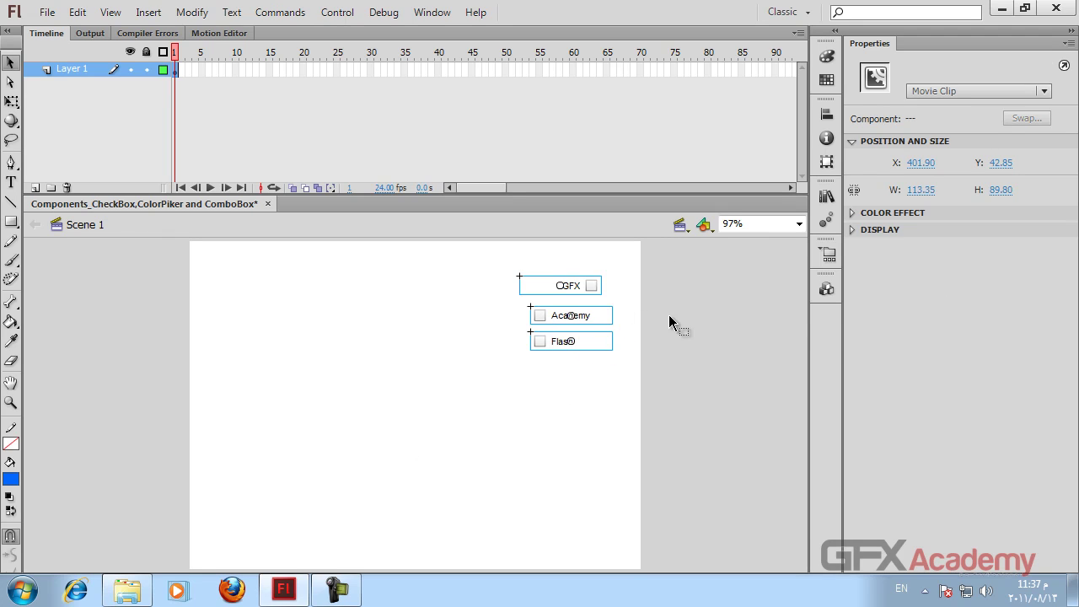
# Set the label placement of the Academy and Flash check boxes to left.
pyautogui.click(568, 316)
pyautogui.click(1011, 311)
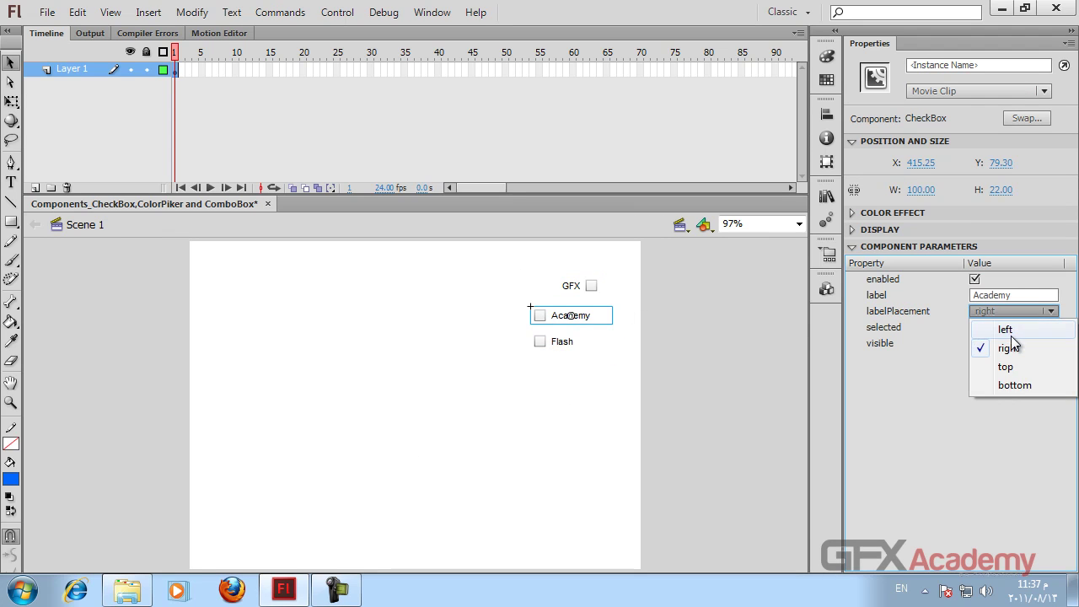
pyautogui.click(1012, 335)
pyautogui.click(553, 343)
pyautogui.click(1014, 311)
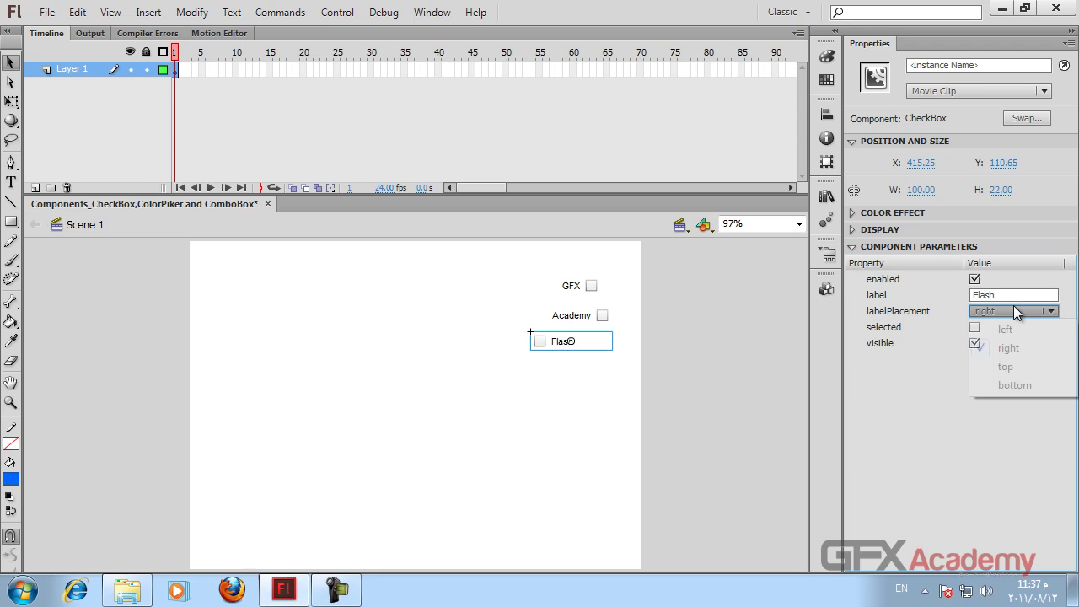
pyautogui.click(1008, 330)
# Align the right edges of the three check boxes with each other and space them evenly vertically.
pyautogui.moveTo(515, 272); pyautogui.dragTo(598, 361)
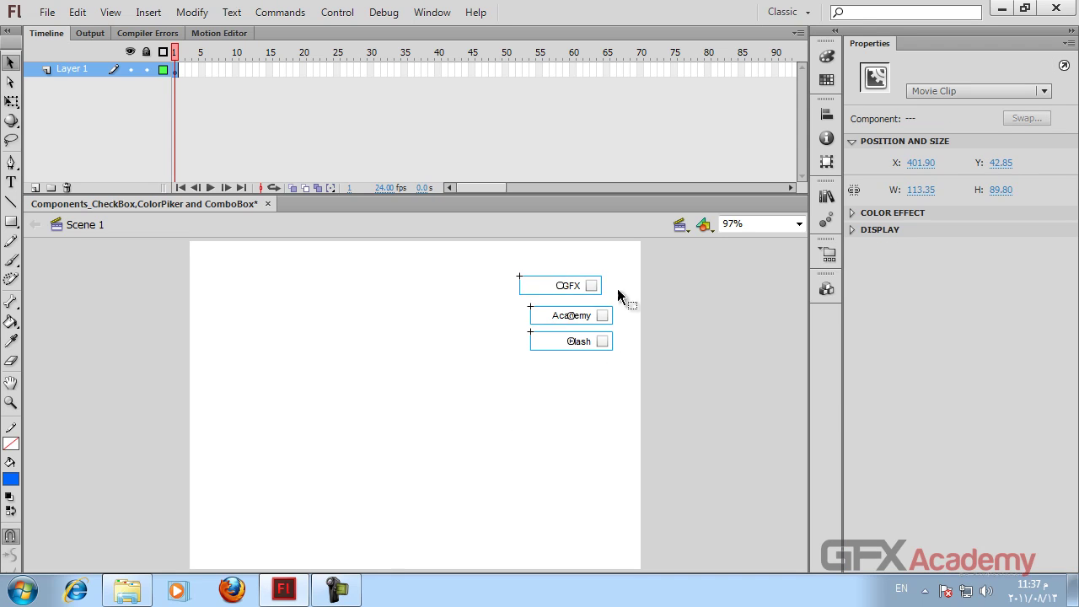
pyautogui.click(826, 196)
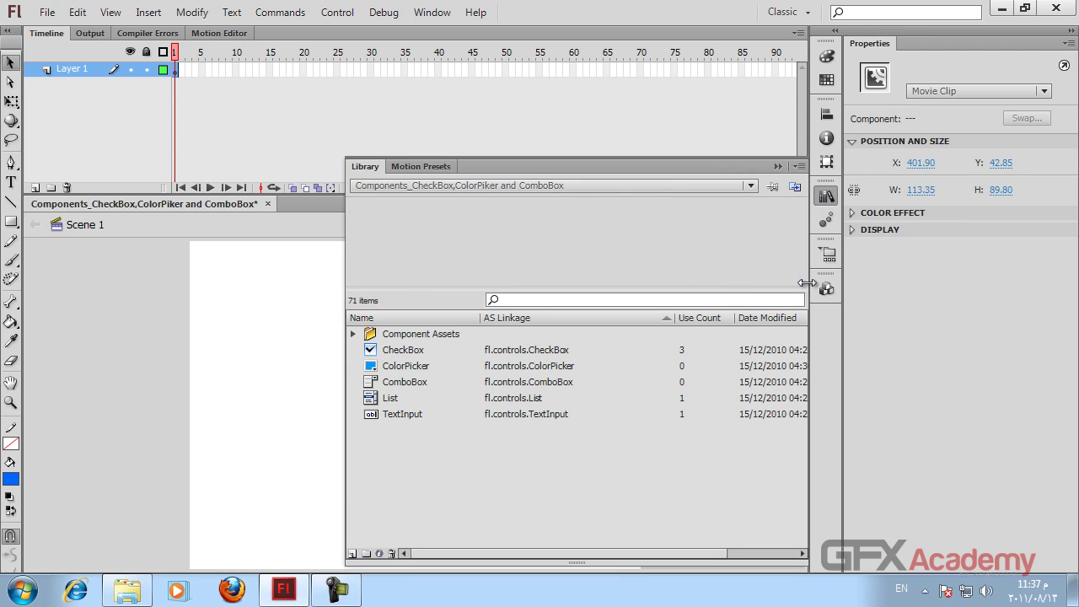
pyautogui.click(827, 116)
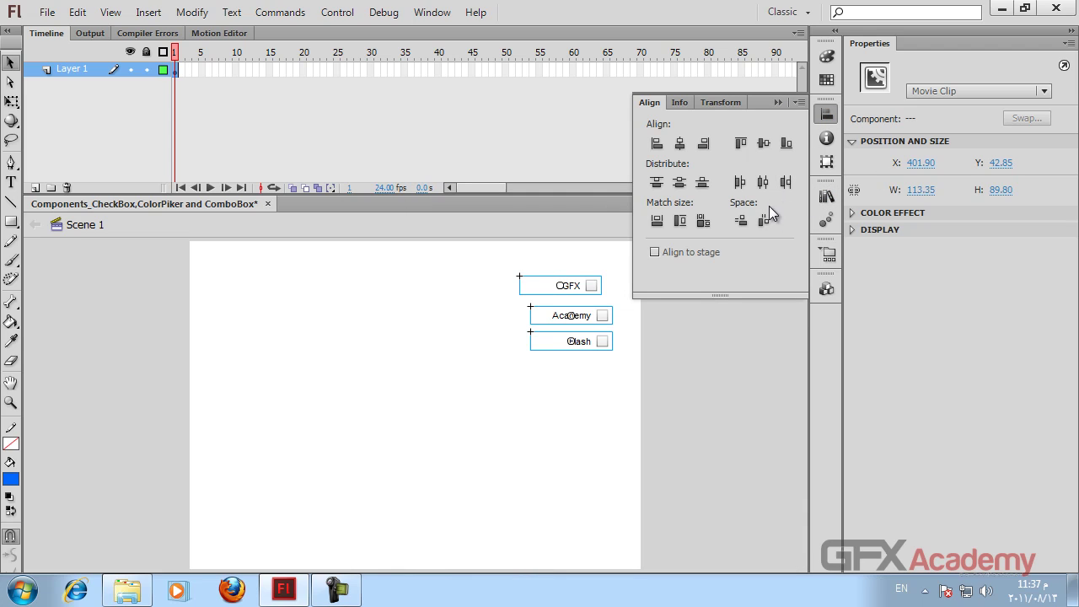
pyautogui.click(703, 143)
pyautogui.click(740, 220)
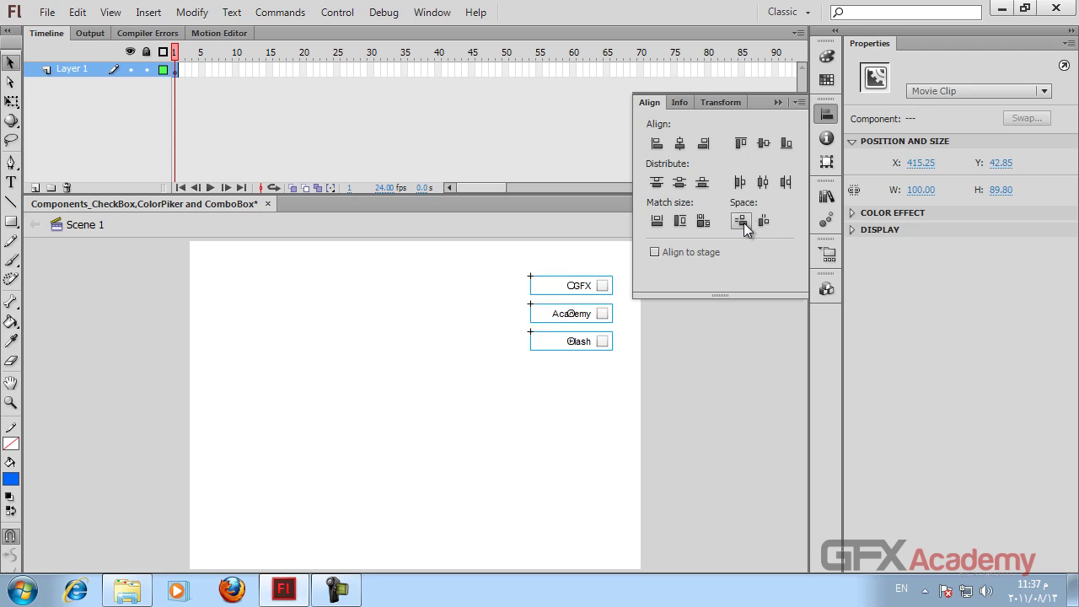
pyautogui.click(404, 299)
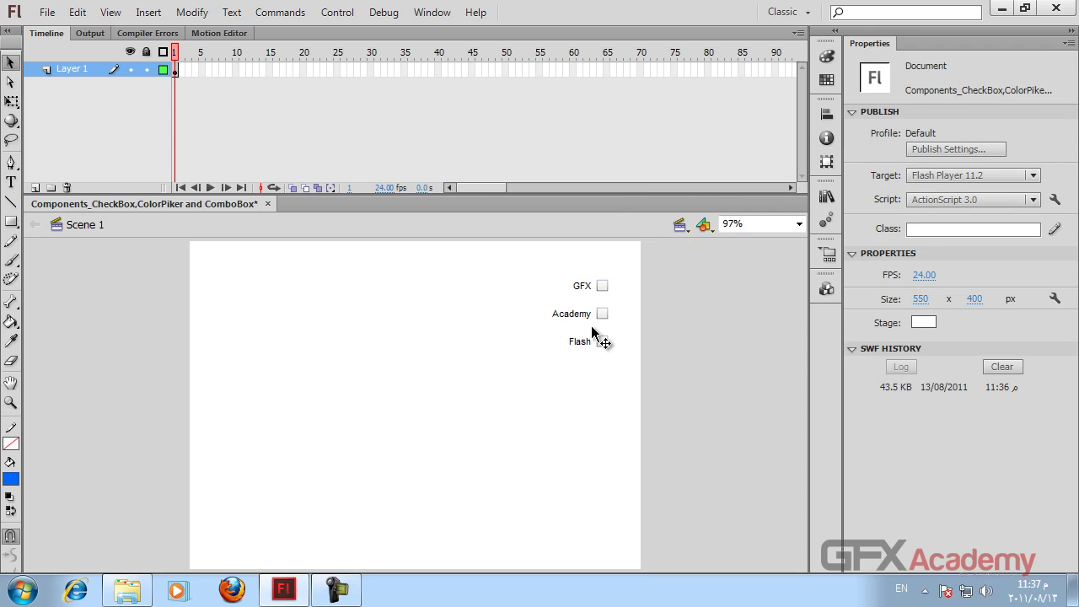
# Change the label of the GFX check box to "جي اف اكس".
pyautogui.click(589, 289)
pyautogui.click(1051, 295)
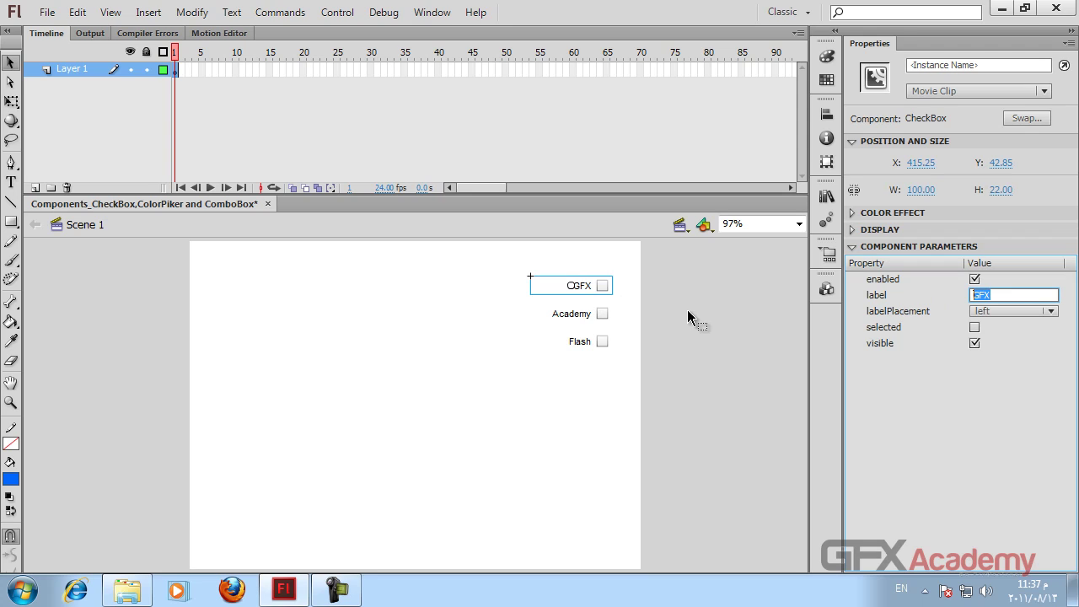
pyautogui.write('جي اف اكس')
pyautogui.press('Return')
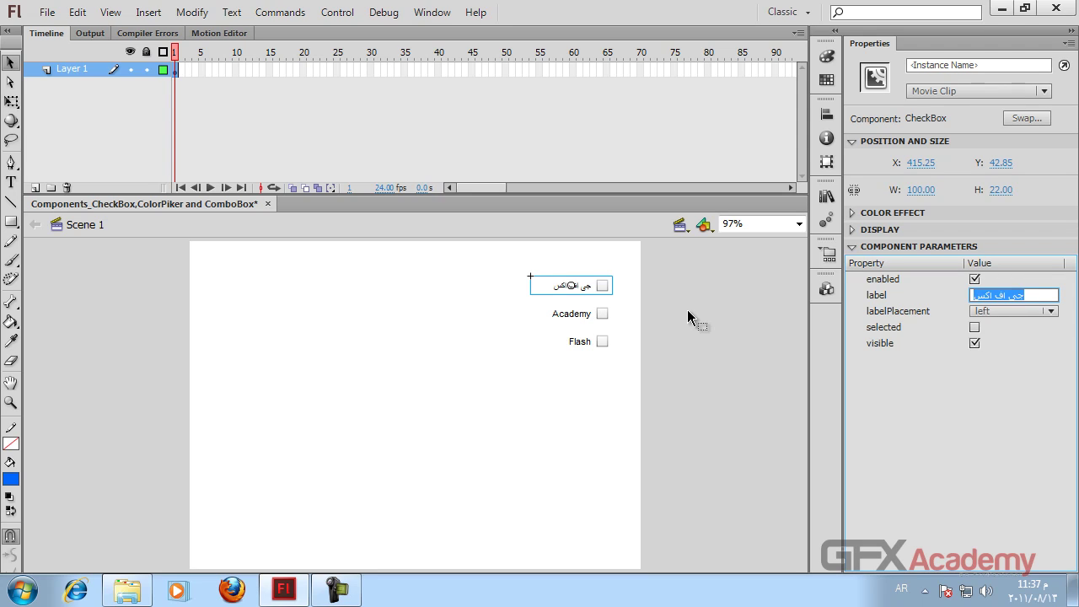
# Test the movie, toggle the check box with the Arabic label on and off, and close the preview.
pyautogui.hotkey('ctrl', 'Return')
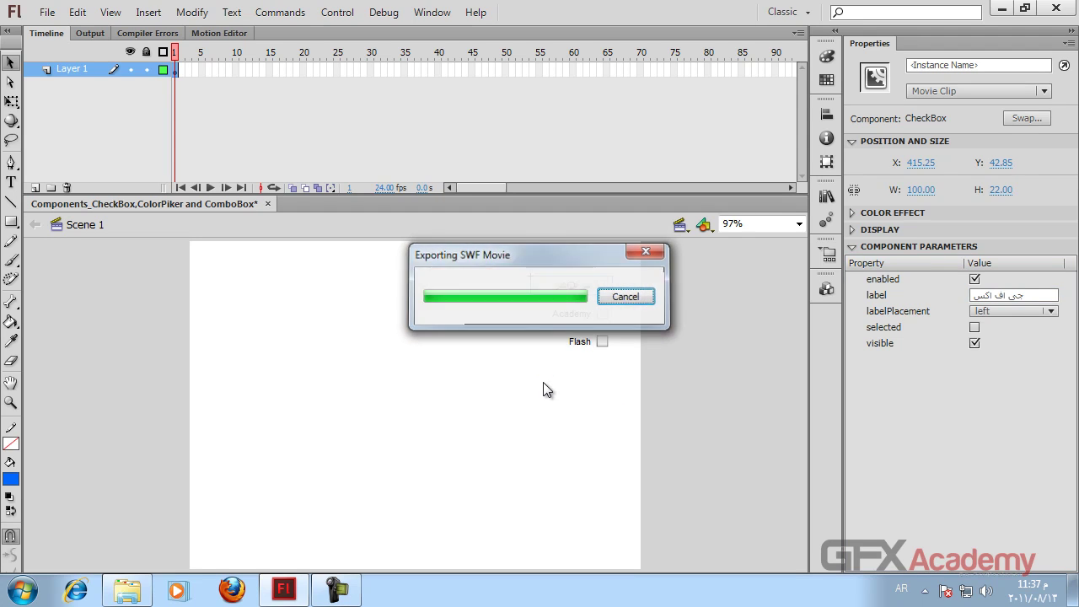
pyautogui.click(731, 182)
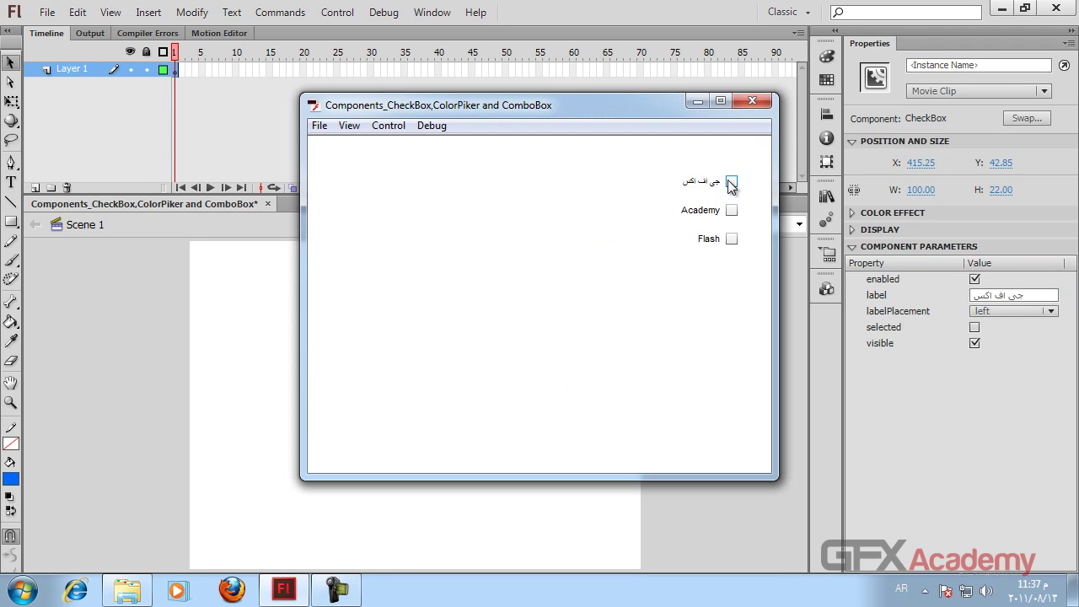
pyautogui.click(732, 181)
pyautogui.click(762, 108)
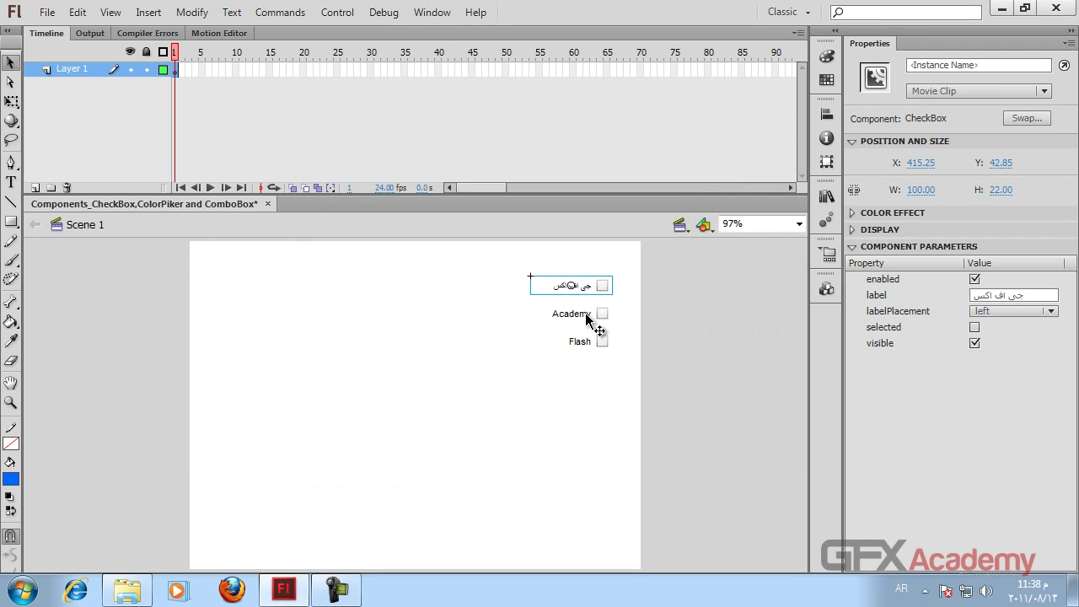
# Move all three check boxes together to about X 431, Y 18, near the stage's upper-right corner.
pyautogui.moveTo(646, 285); pyautogui.dragTo(536, 390)
pyautogui.moveTo(604, 313); pyautogui.dragTo(604, 293)
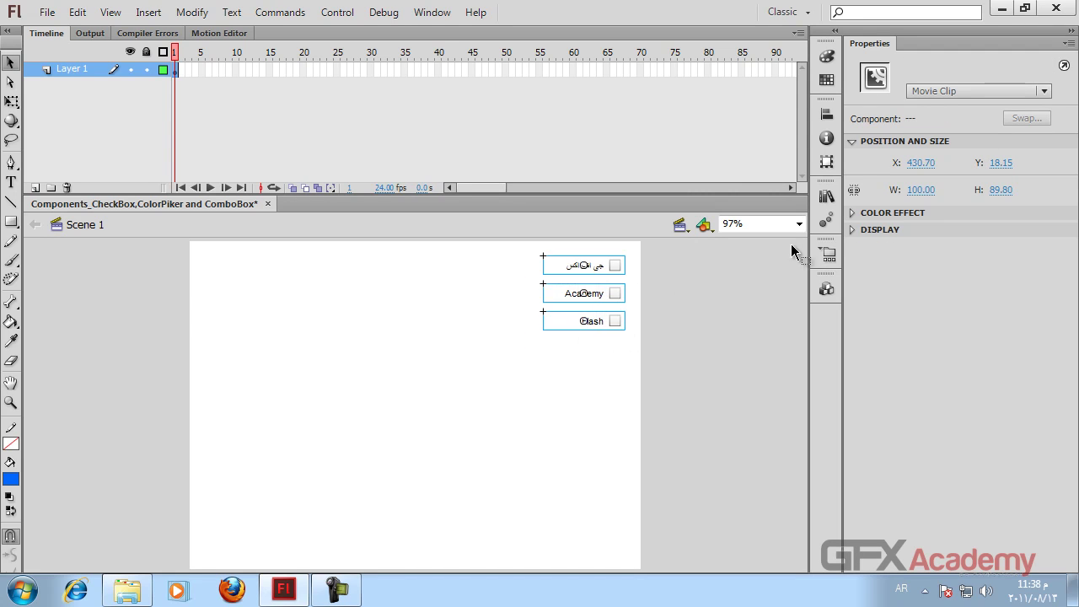
# Add a ColorPicker component near the stage's upper-left corner, at about X 13, Y 9.
pyautogui.click(827, 290)
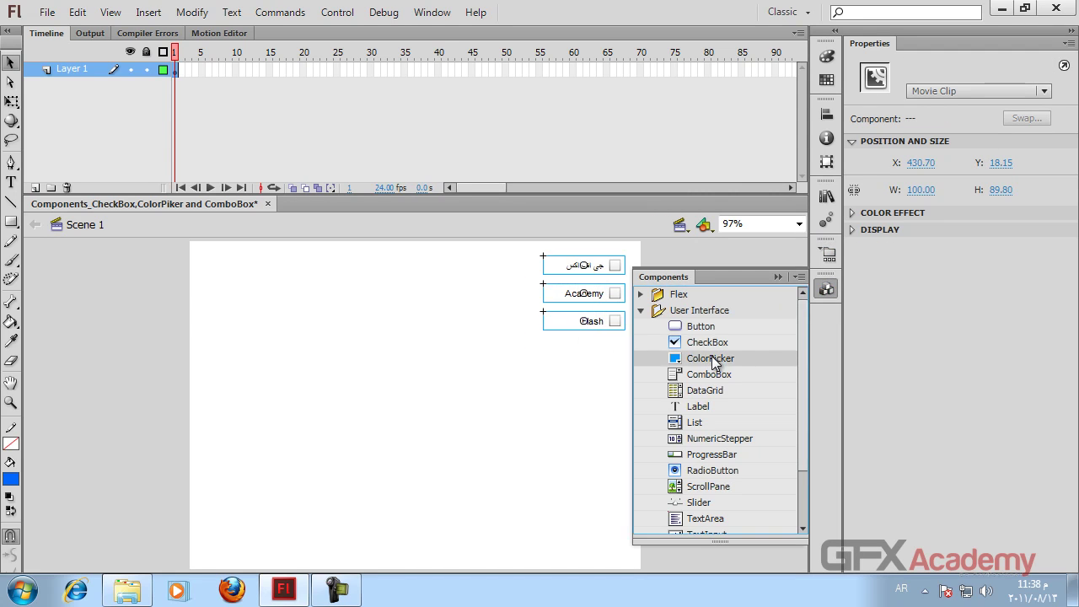
pyautogui.moveTo(711, 358); pyautogui.dragTo(212, 261)
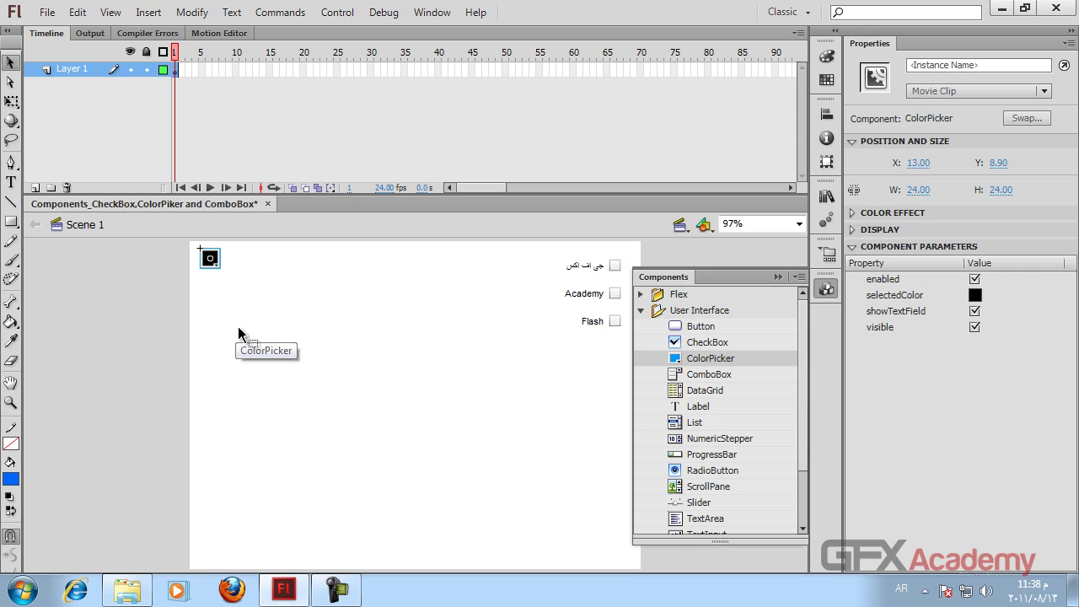
pyautogui.click(777, 277)
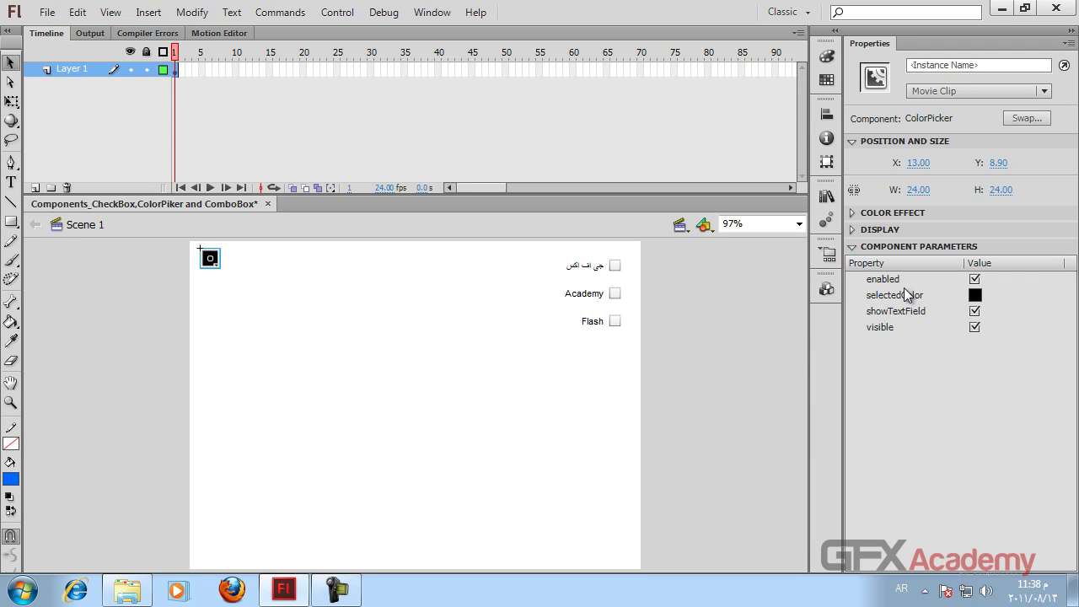
# Try turning the ColorPicker's enabled and visible parameters off and back on.
pyautogui.click(974, 279)
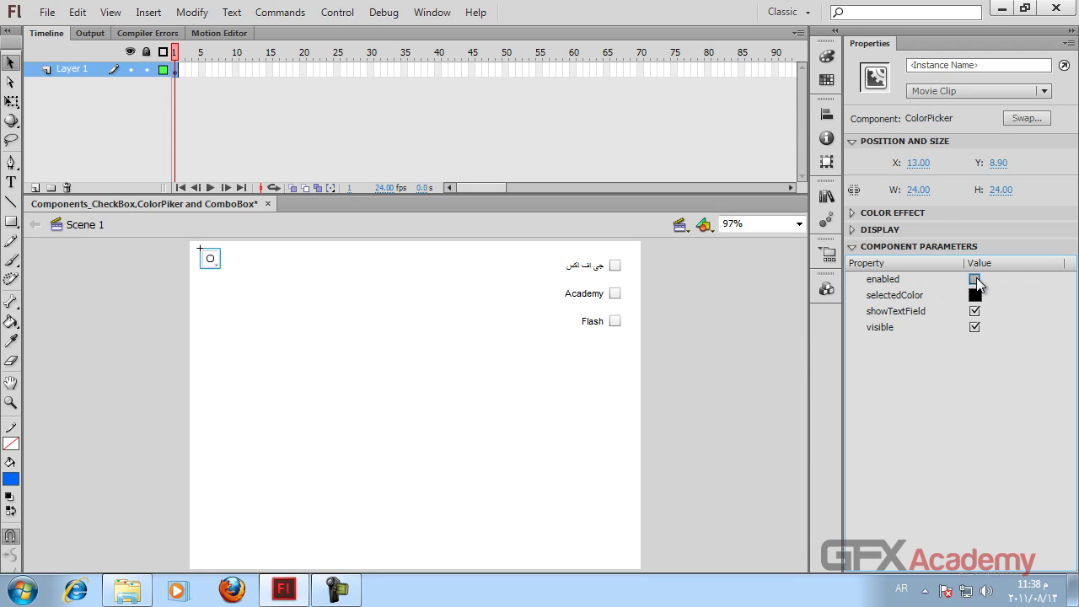
pyautogui.click(975, 328)
# Test the movie, try the ColorPicker's palette and its hex colour text field, and close the preview.
pyautogui.hotkey('ctrl', 'Return')
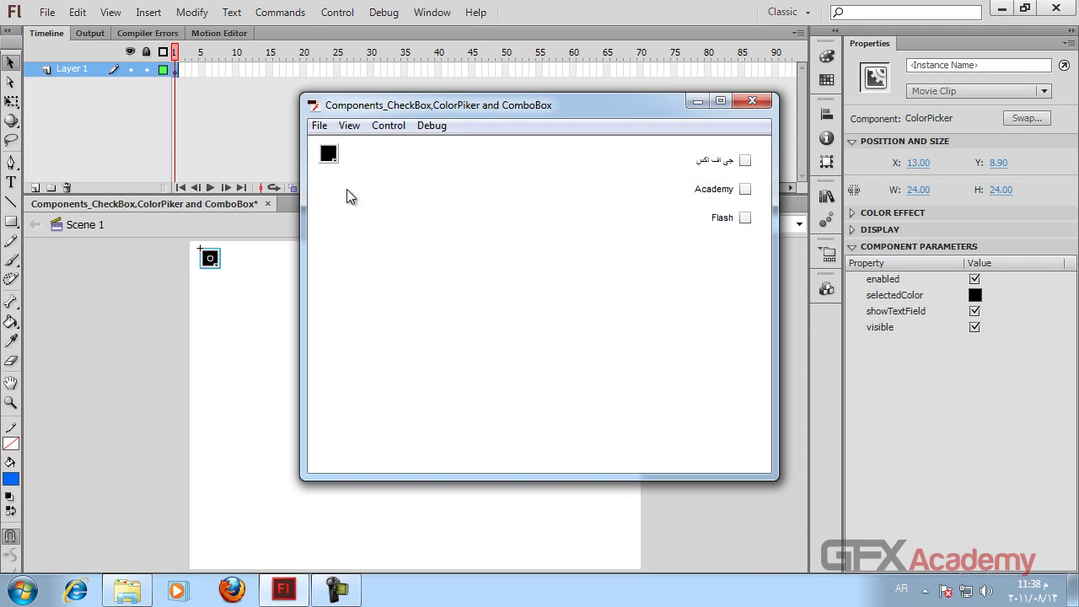
pyautogui.click(330, 157)
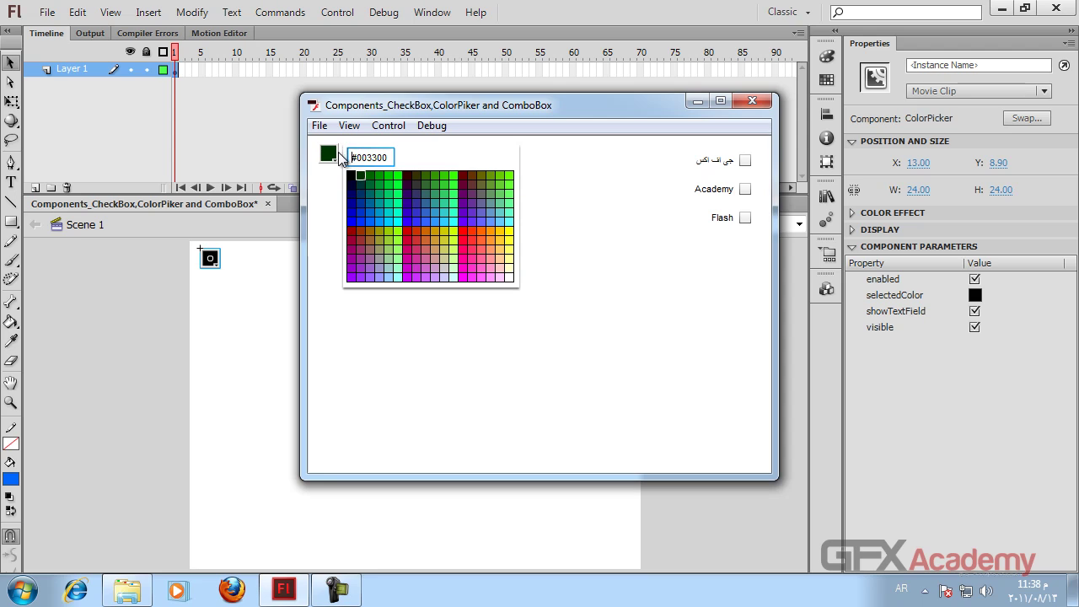
pyautogui.moveTo(390, 157); pyautogui.dragTo(349, 158)
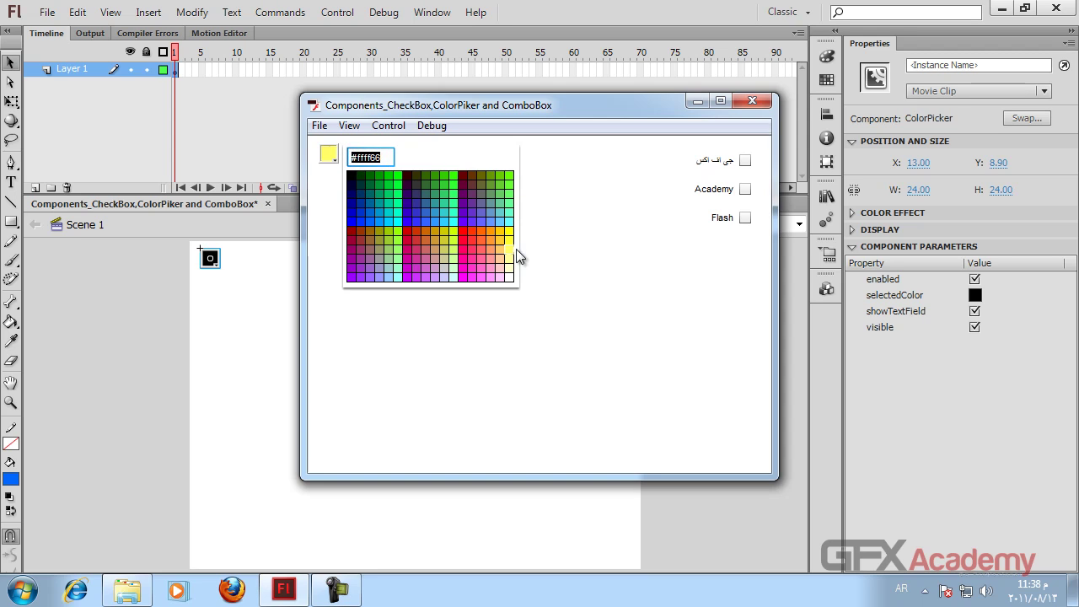
pyautogui.click(391, 158)
pyautogui.moveTo(375, 158); pyautogui.dragTo(351, 160)
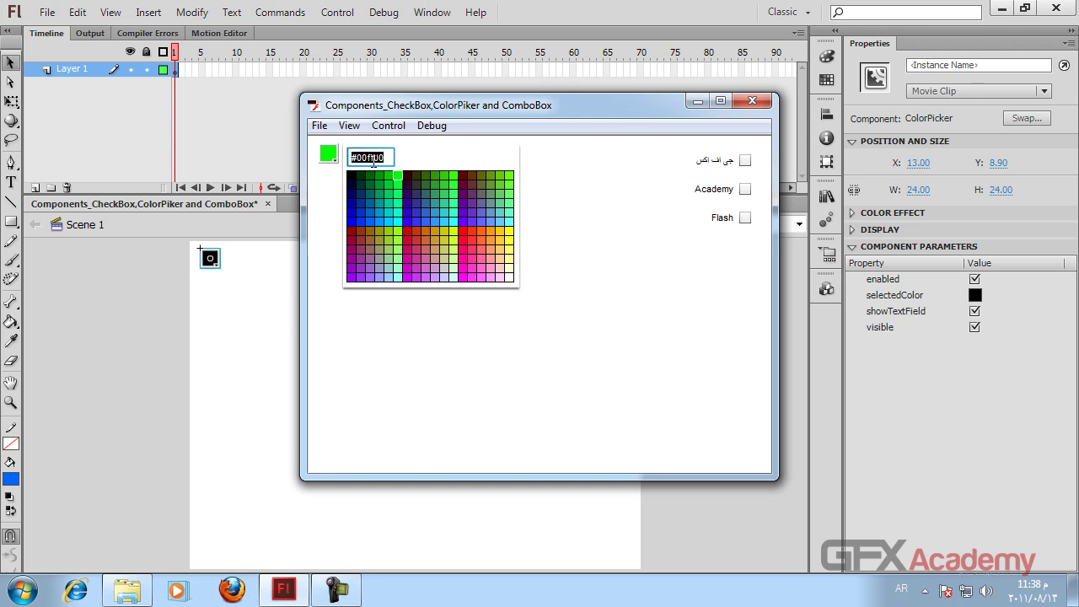
pyautogui.click(384, 157)
pyautogui.moveTo(386, 157); pyautogui.dragTo(344, 158)
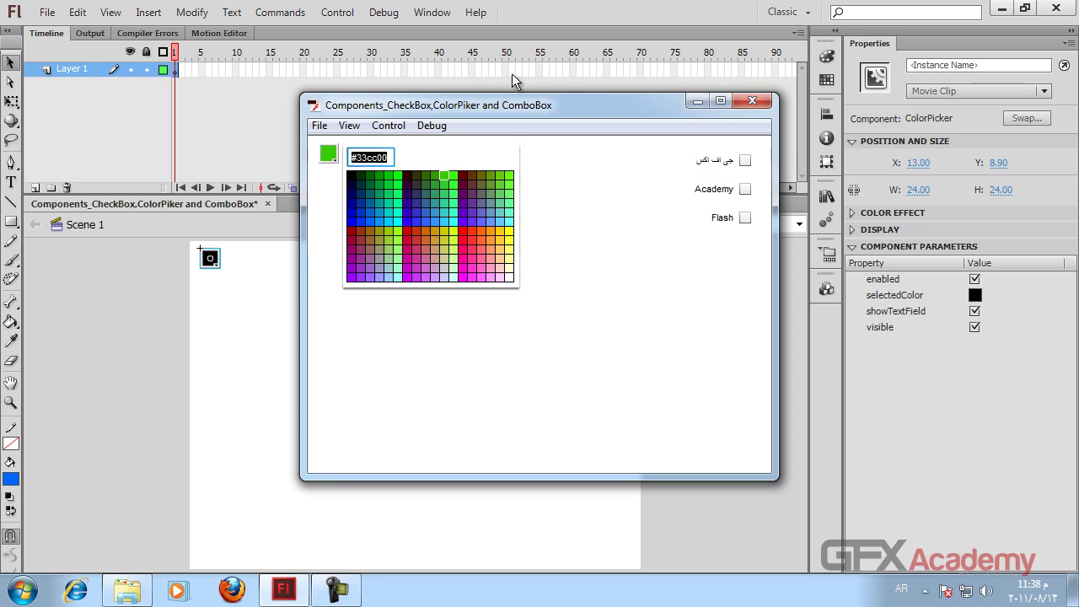
pyautogui.click(752, 100)
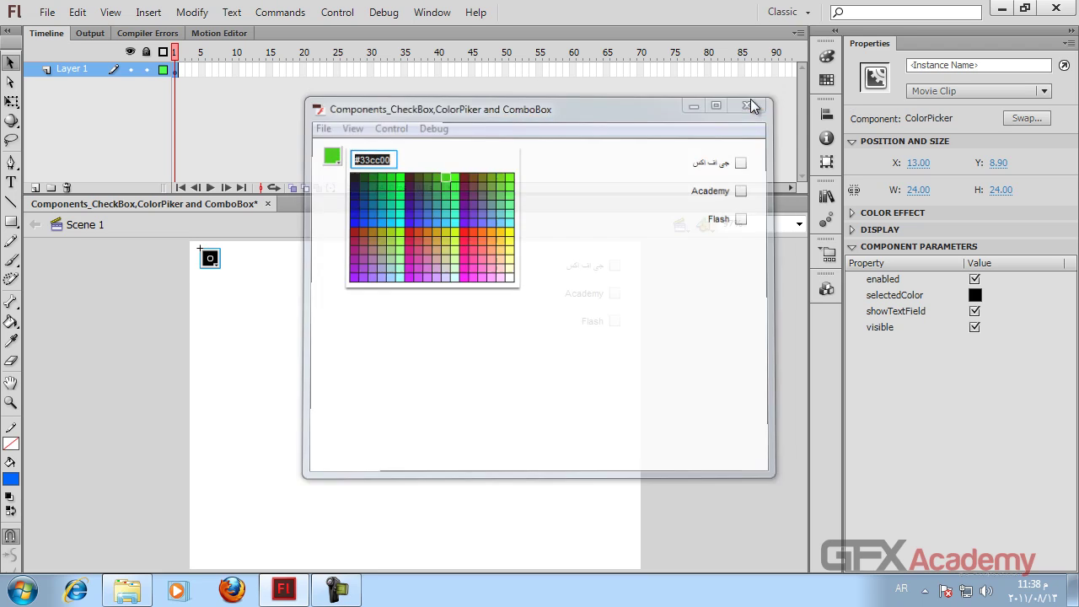
# Set the ColorPicker's selectedColor to brown and check it in a movie test.
pyautogui.click(977, 295)
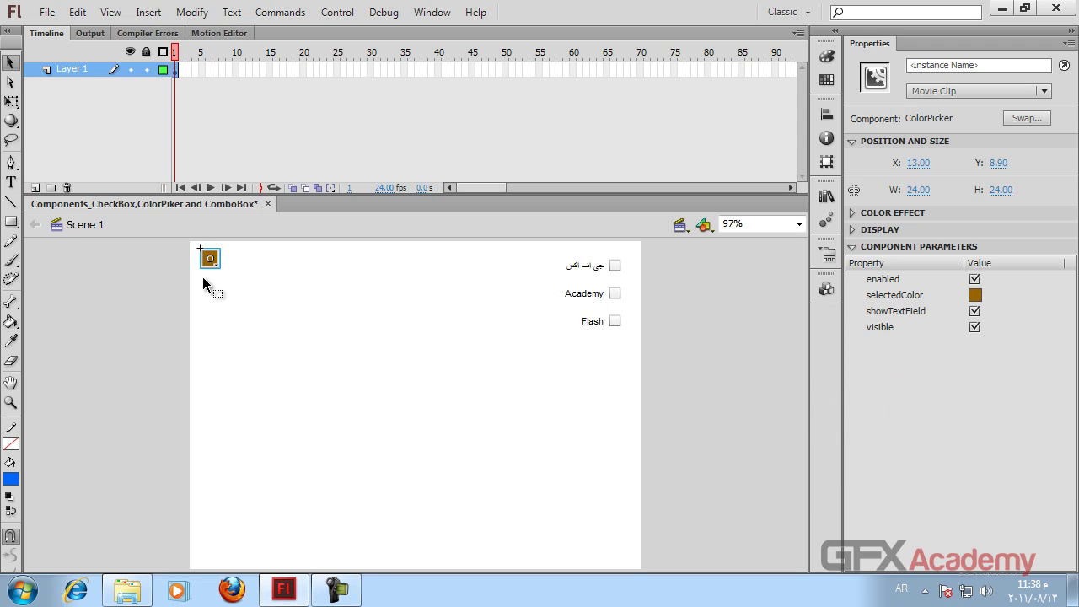
pyautogui.hotkey('ctrl', 'Return')
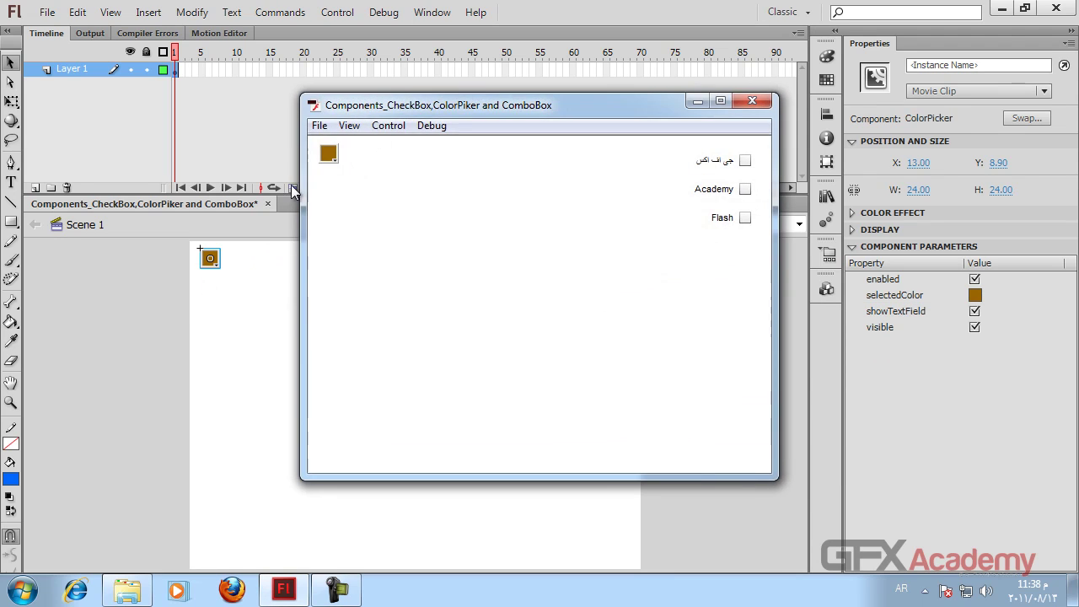
pyautogui.click(751, 102)
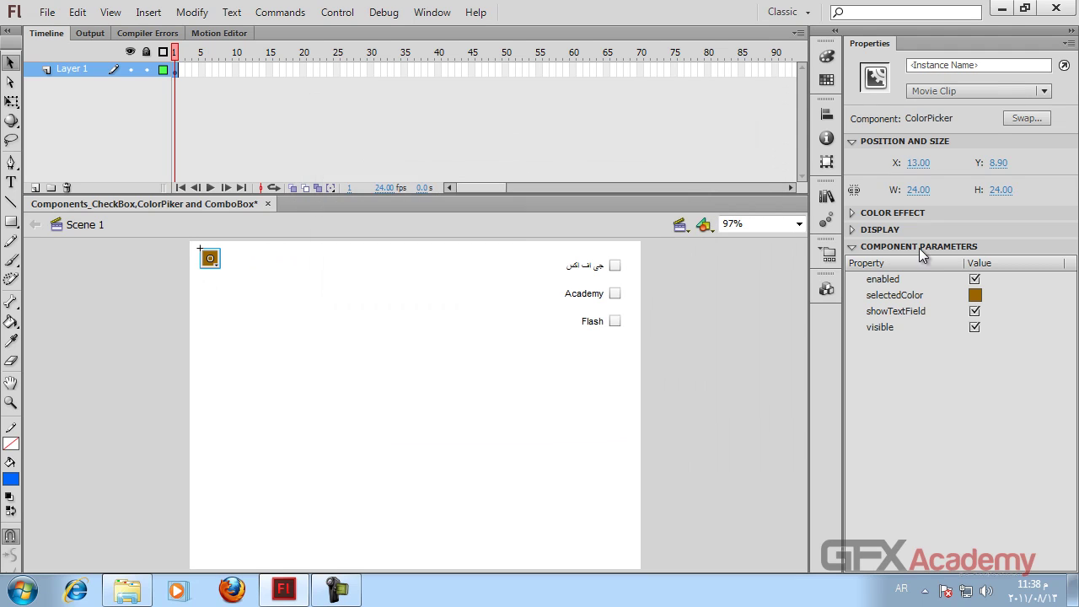
# Turn off the ColorPicker's showTextField parameter and check its palette in a movie test.
pyautogui.click(976, 312)
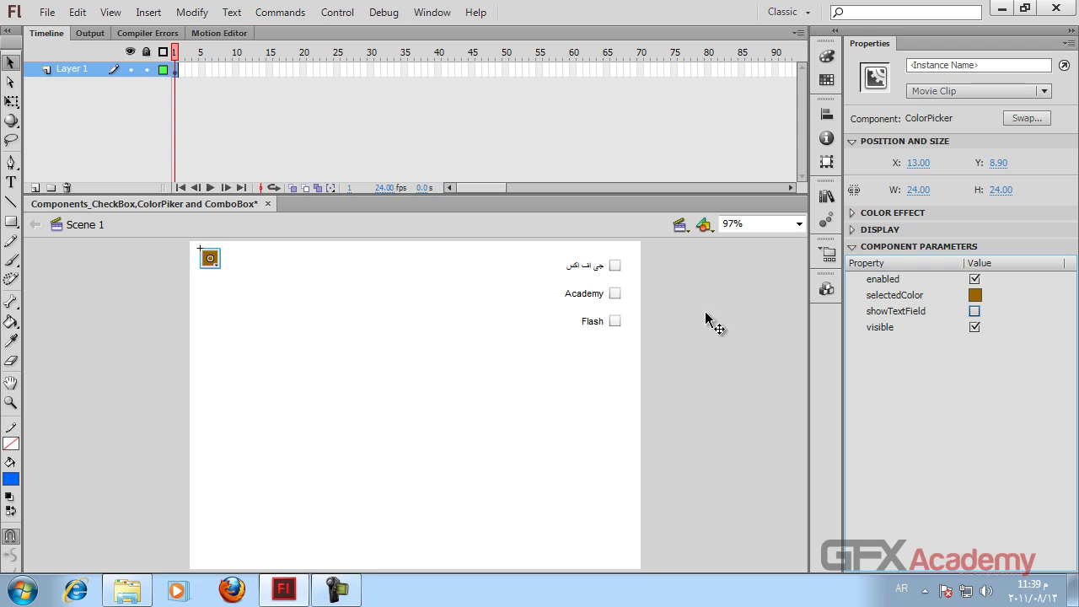
pyautogui.hotkey('ctrl', 'Return')
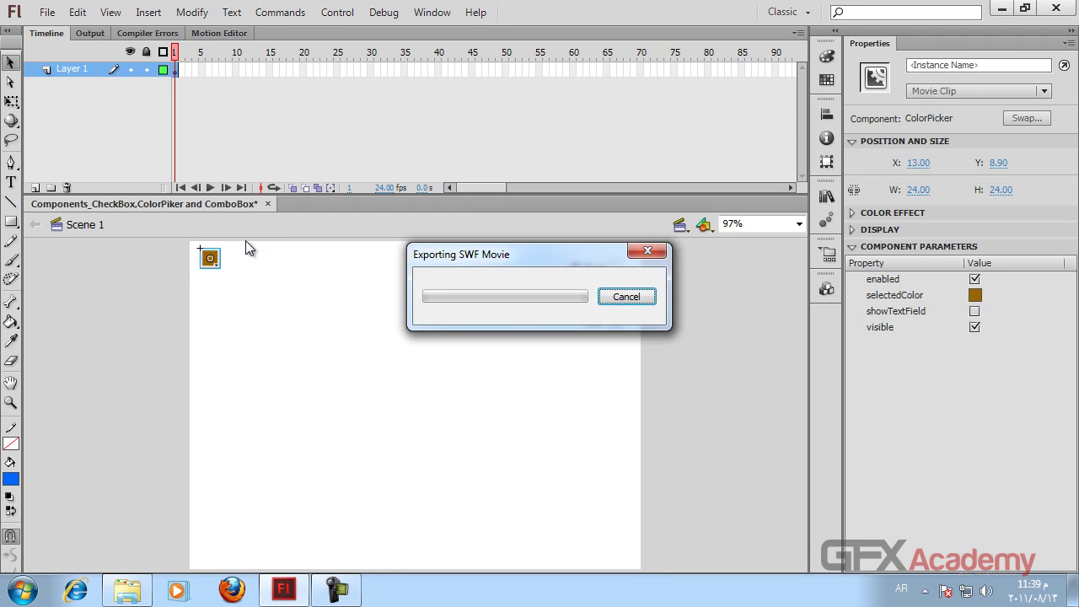
pyautogui.click(328, 157)
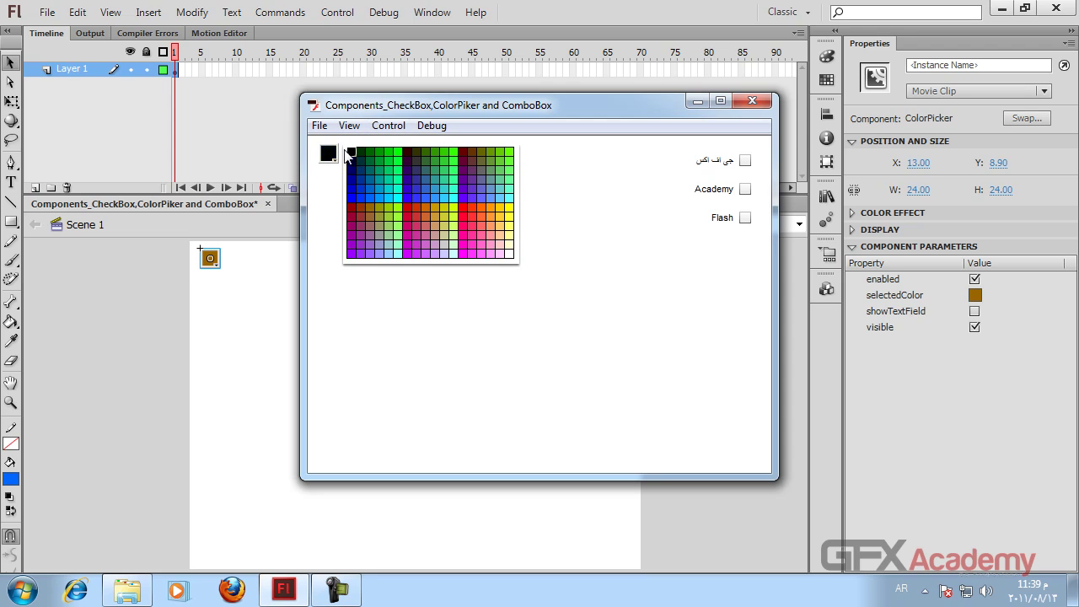
pyautogui.click(753, 102)
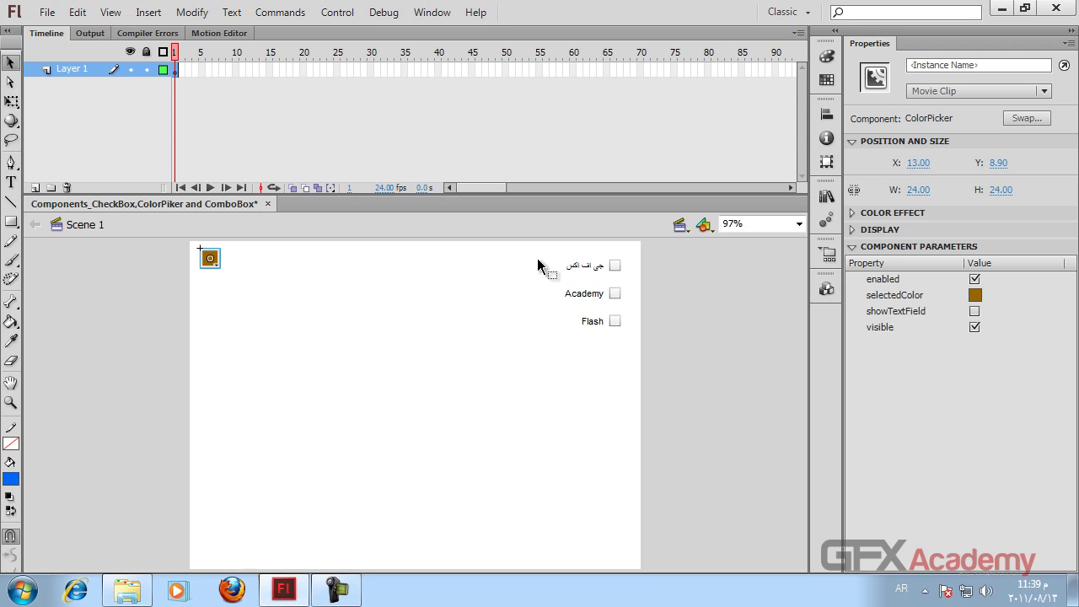
# Add a ComboBox component between the ColorPicker and the check boxes, at about X 215, Y 21.
pyautogui.click(834, 291)
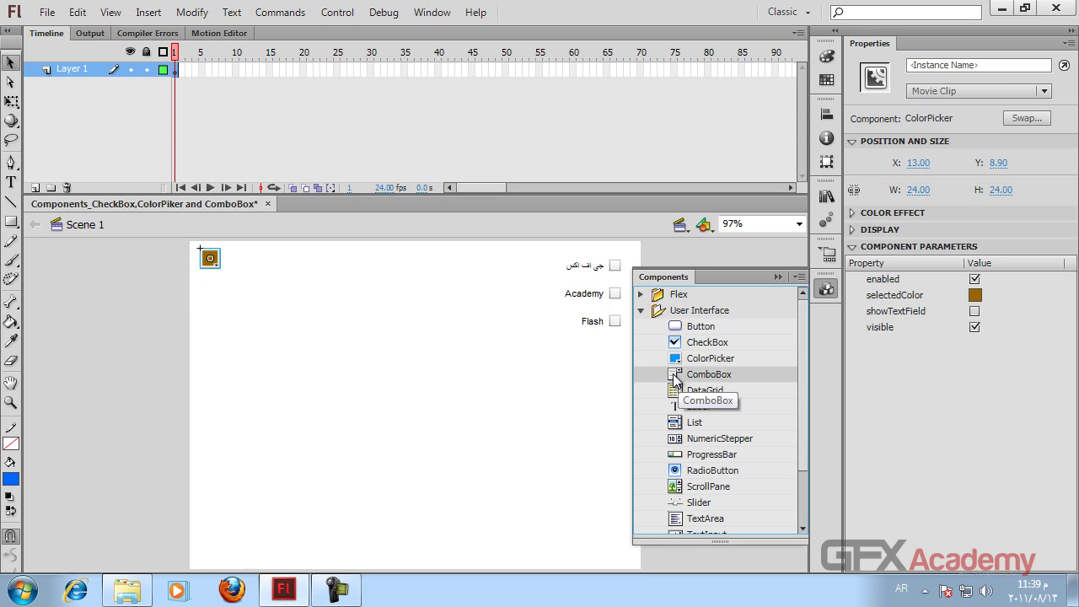
pyautogui.moveTo(674, 380); pyautogui.dragTo(427, 281)
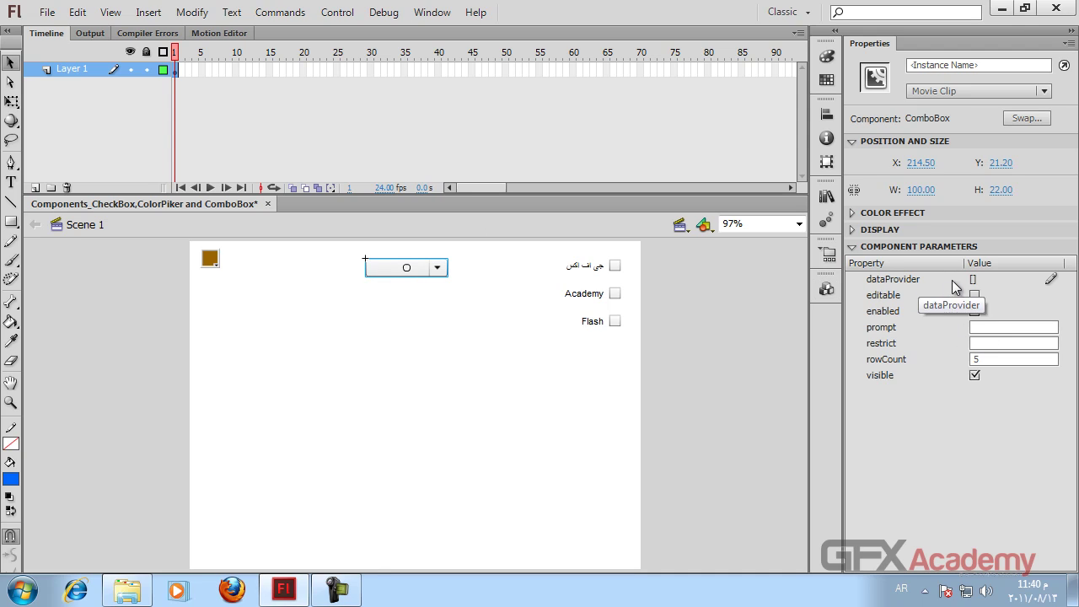
# Add seven items, label0 to label6, to the ComboBox's dataProvider.
pyautogui.click(1051, 282)
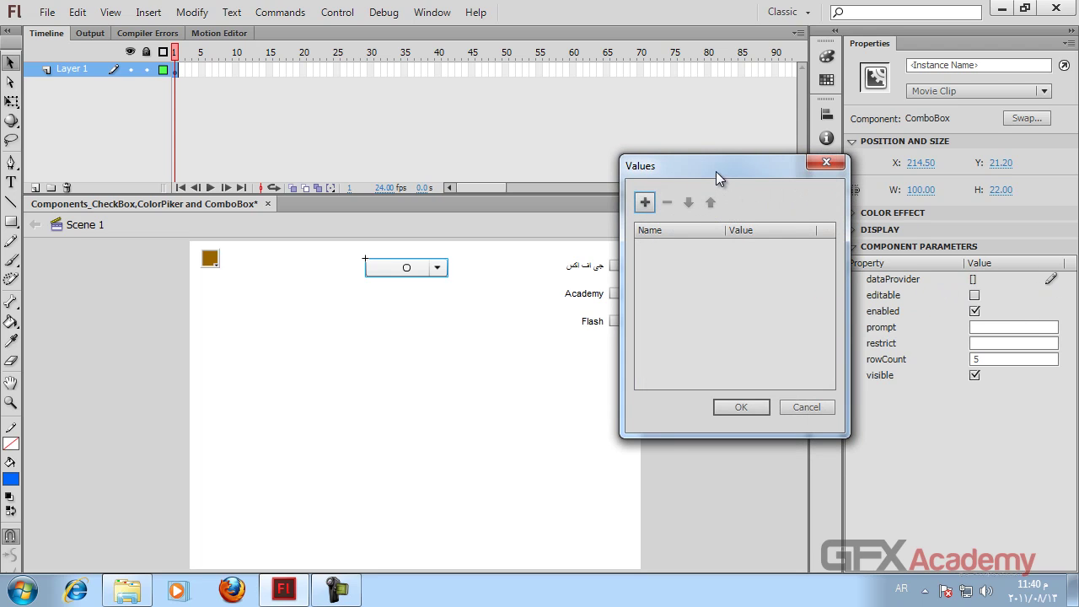
pyautogui.moveTo(716, 171); pyautogui.dragTo(778, 169)
pyautogui.click(706, 199)
pyautogui.click(707, 199)
pyautogui.click(707, 199)
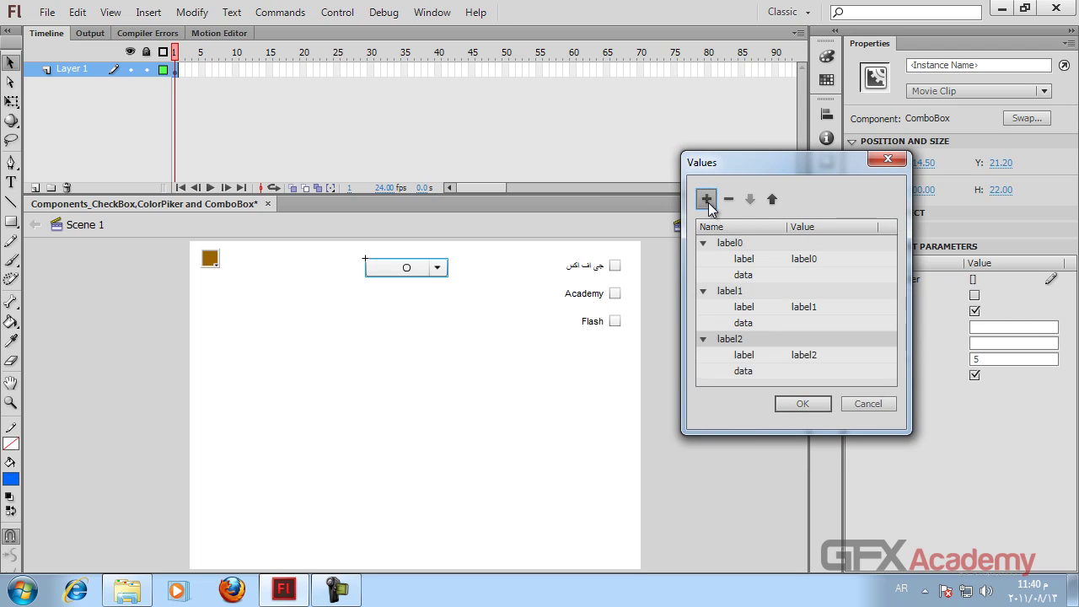
pyautogui.click(706, 199)
pyautogui.click(707, 199)
pyautogui.click(707, 199)
pyautogui.click(706, 199)
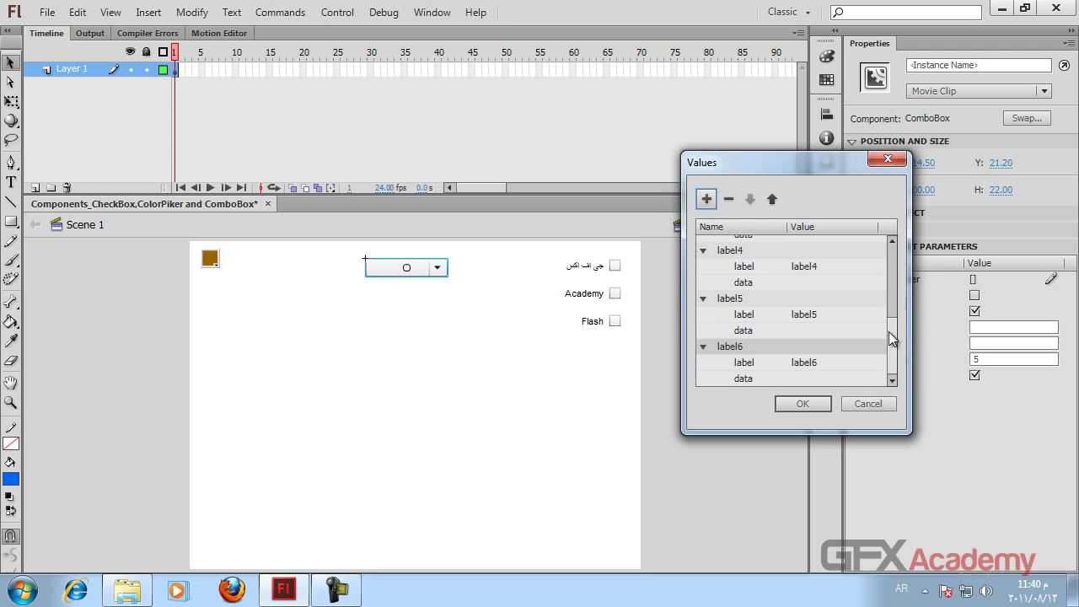
pyautogui.click(811, 403)
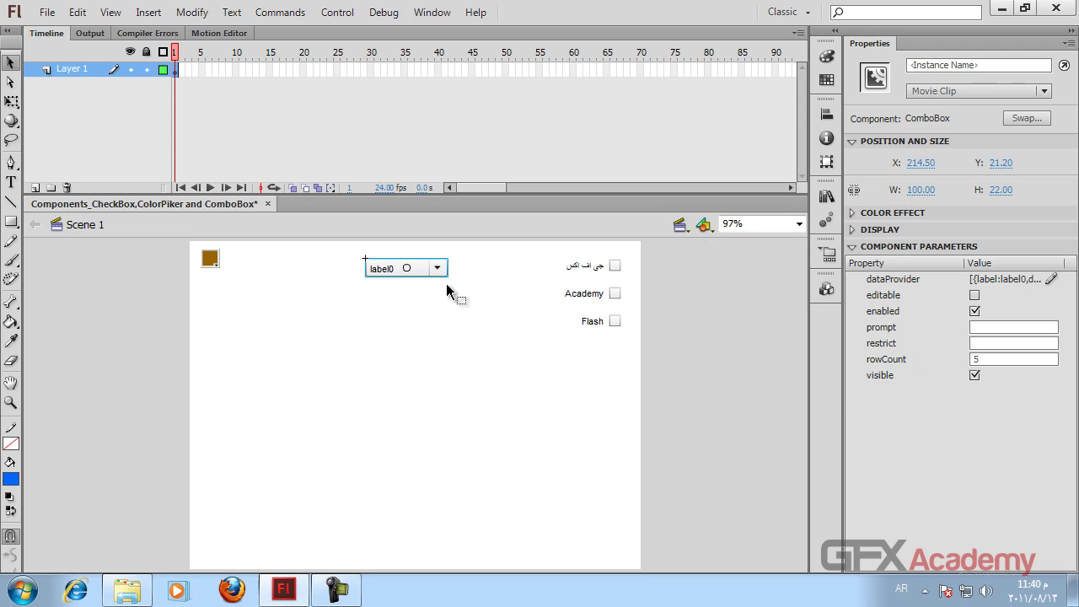
# Test the movie, expand the ComboBox, scroll through its items, and close the preview.
pyautogui.hotkey('ctrl', 'Return')
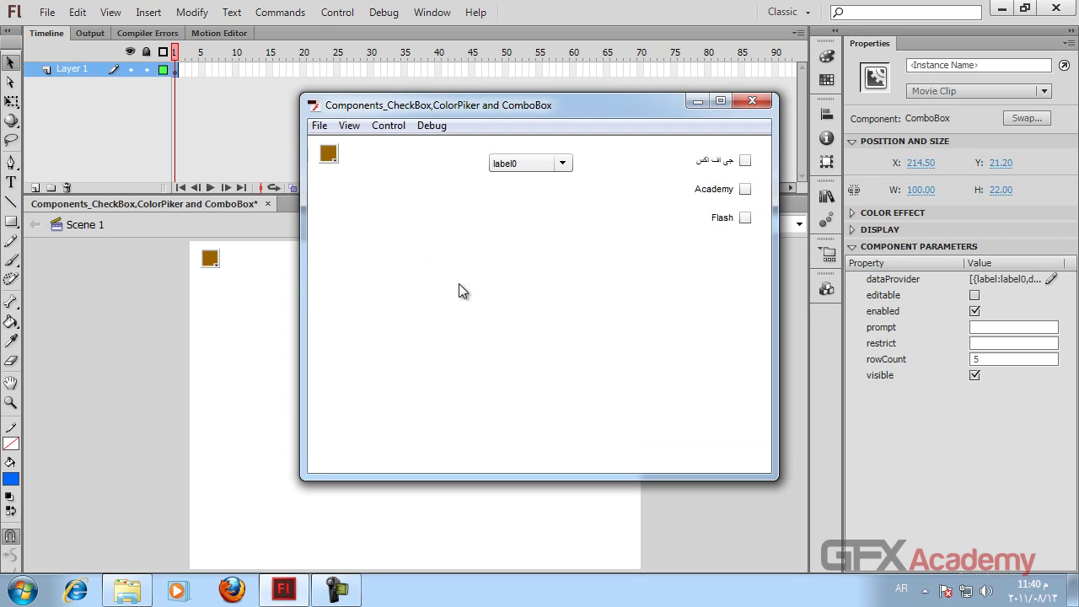
pyautogui.click(547, 165)
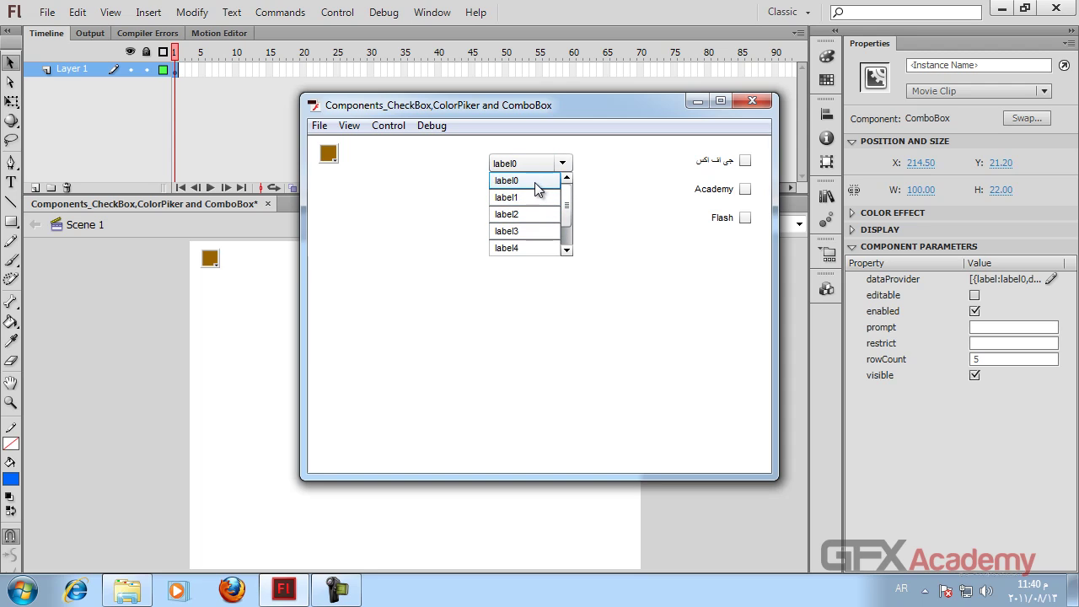
pyautogui.moveTo(566, 210)
pyautogui.mouseDown()
pyautogui.moveTo(568, 262)
pyautogui.moveTo(570, 189)
pyautogui.mouseUp()
pyautogui.moveTo(567, 197)
pyautogui.mouseDown()
pyautogui.moveTo(566, 224)
pyautogui.moveTo(566, 202)
pyautogui.mouseUp()
pyautogui.click(568, 233)
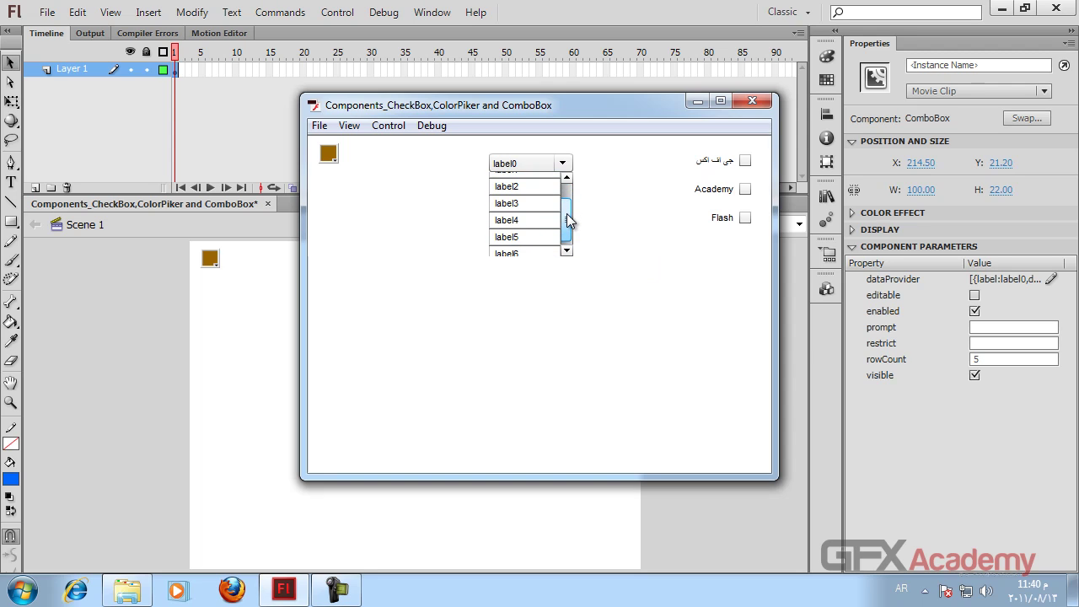
pyautogui.moveTo(566, 213); pyautogui.dragTo(566, 198)
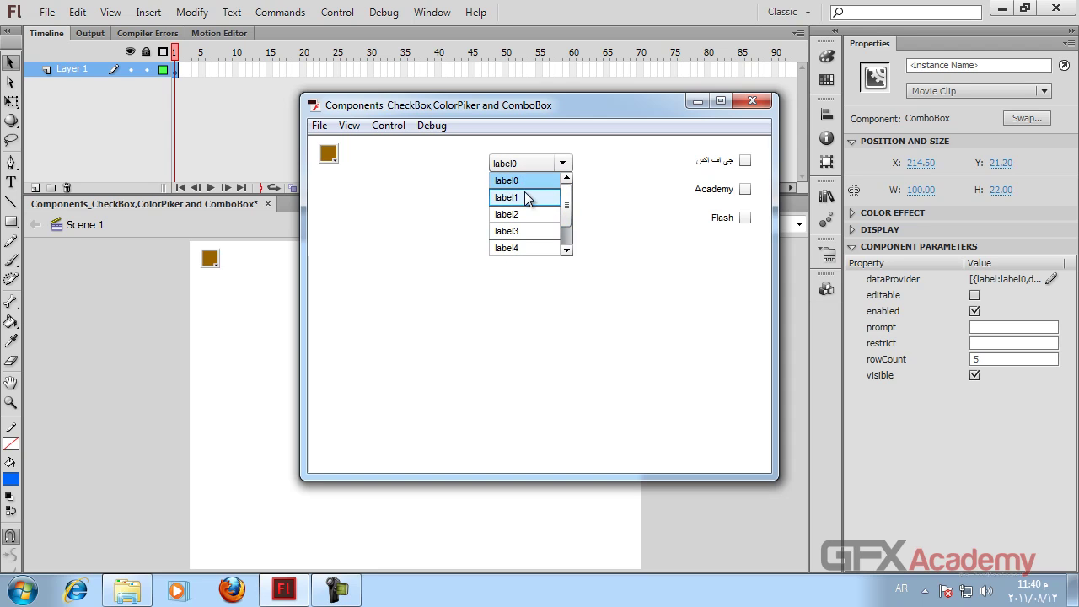
pyautogui.click(750, 101)
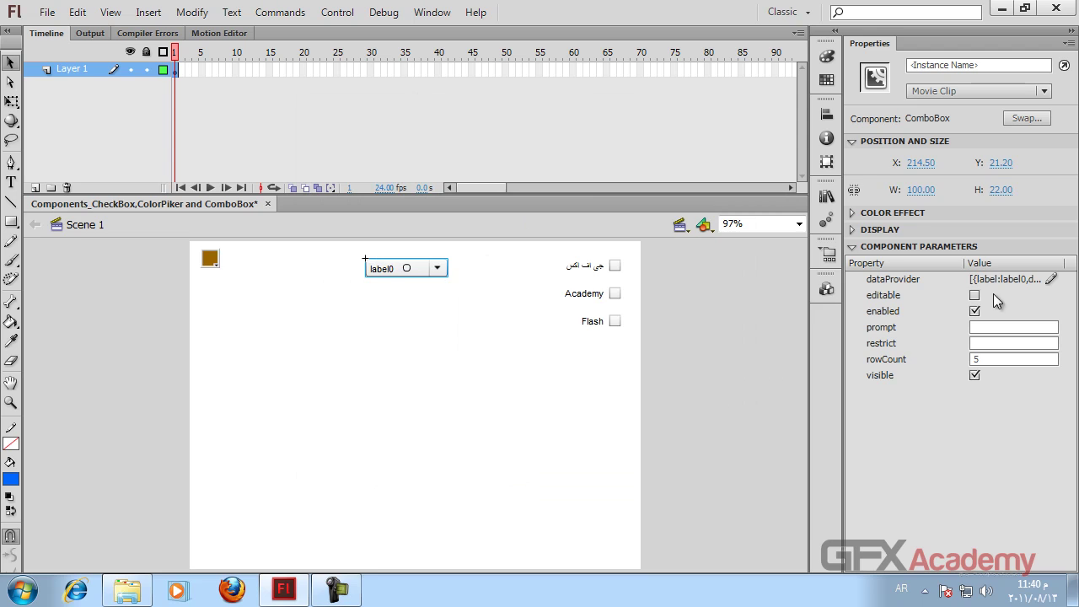
# Open the ComboBox's dataProvider values and change the label of item label0 to "المنتج الأول".
pyautogui.click(1052, 279)
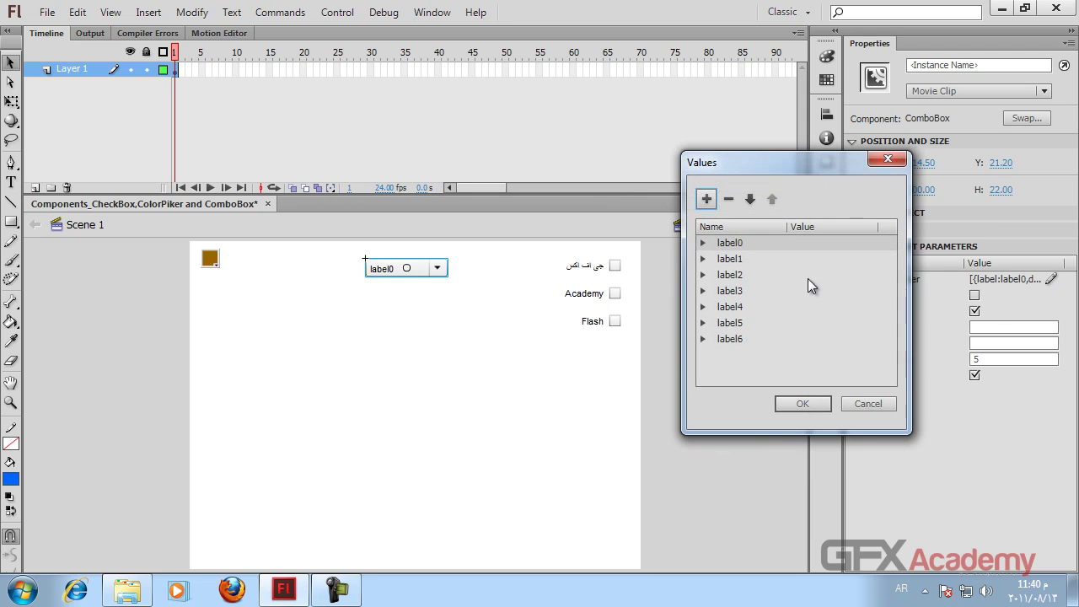
pyautogui.click(730, 251)
pyautogui.click(708, 244)
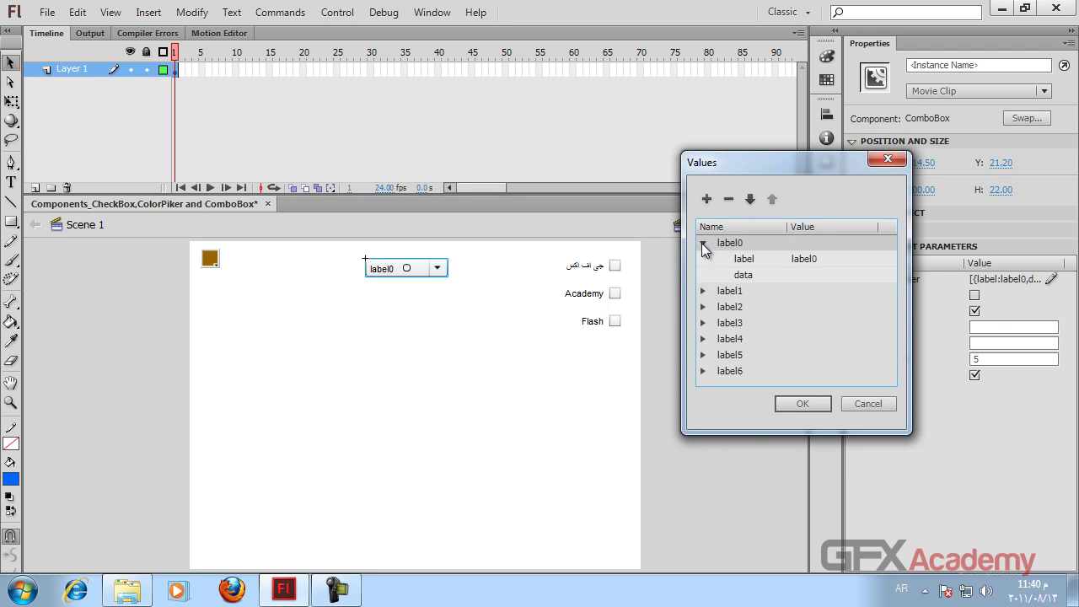
pyautogui.click(808, 261)
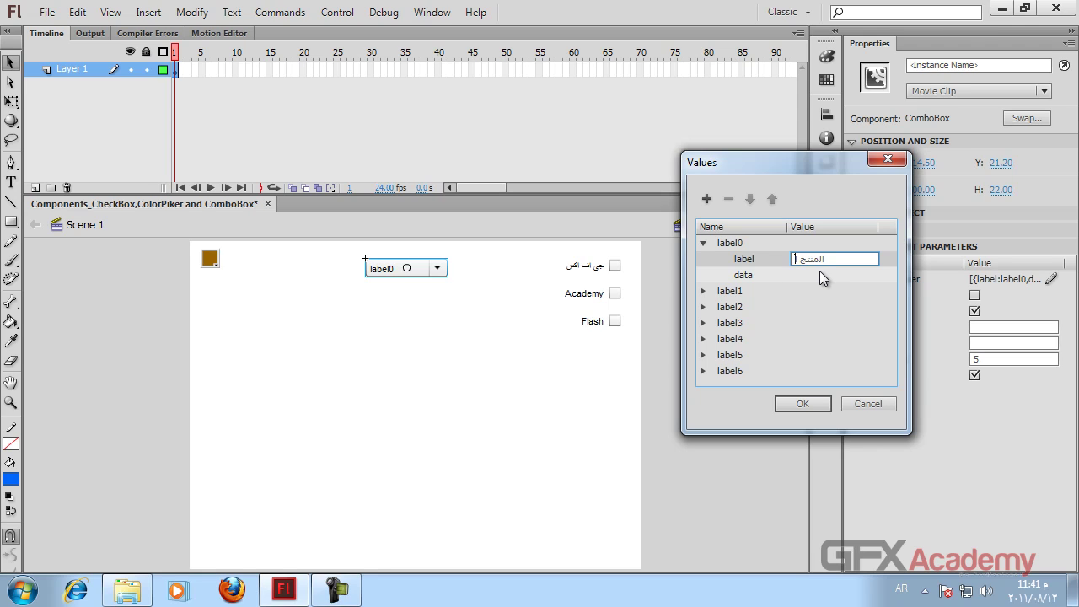
pyautogui.press('Return')
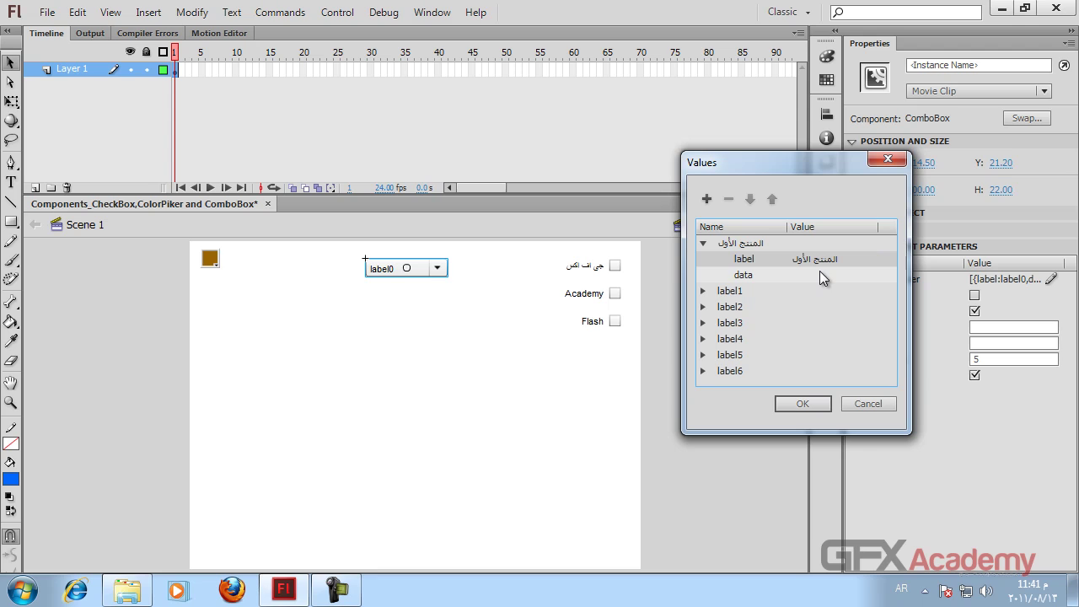
# Change the label of the dataProvider item label1 to "المنتج الثانى".
pyautogui.click(702, 291)
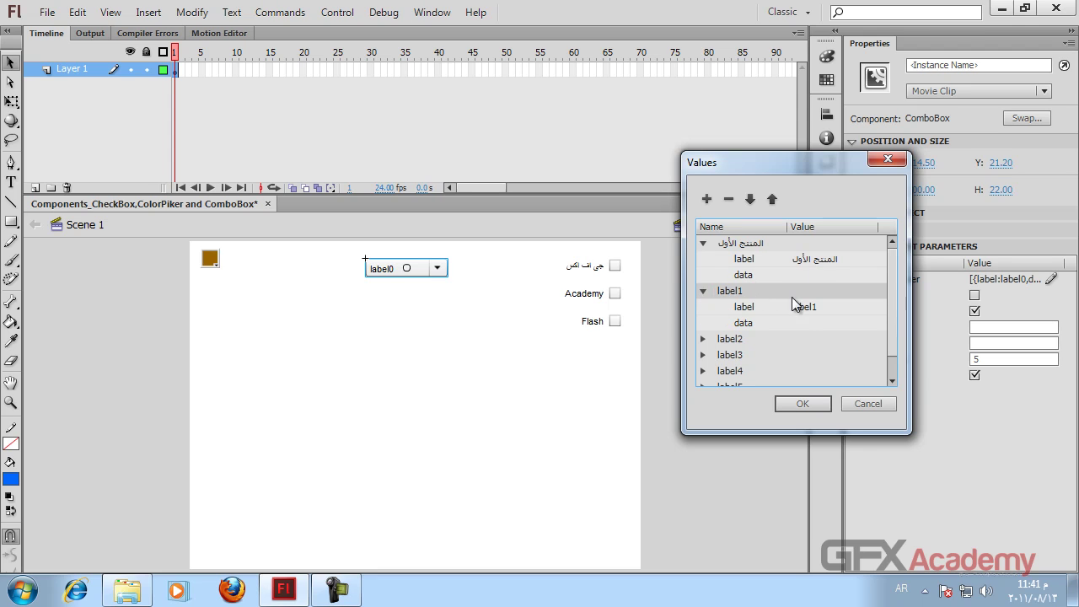
pyautogui.click(804, 307)
pyautogui.write('المنت')
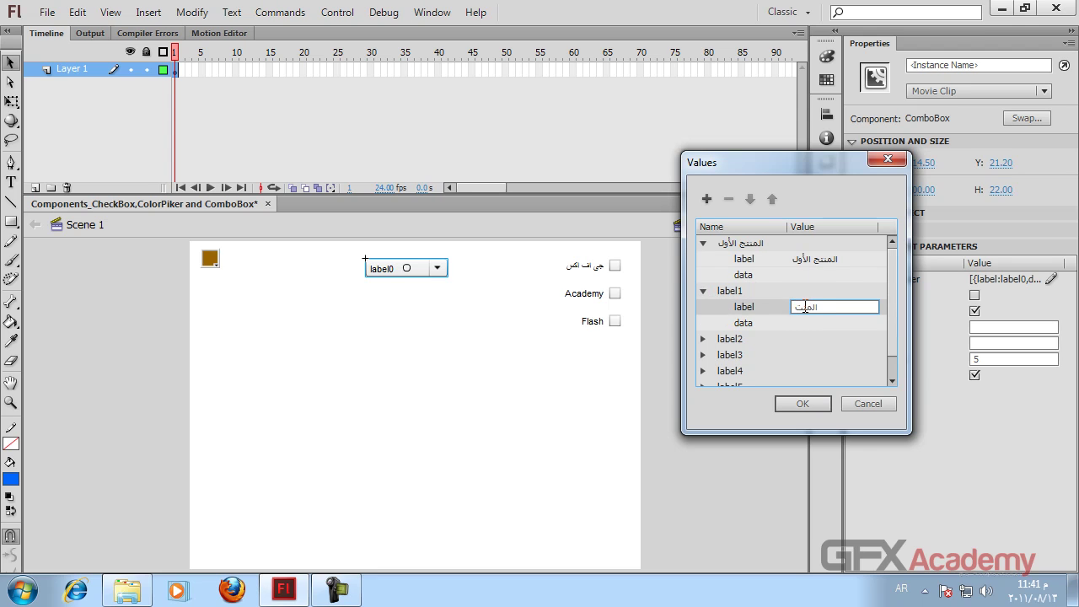
pyautogui.write('ج الثانى')
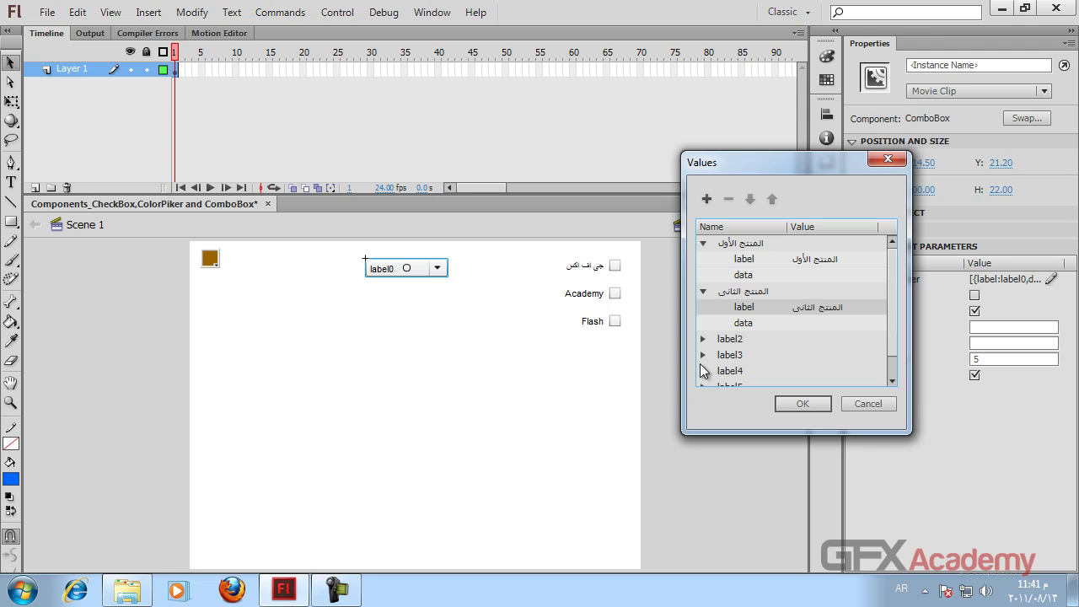
# Change the label of the dataProvider item label2 to "المنتج الثالث".
pyautogui.click(746, 342)
pyautogui.click(702, 339)
pyautogui.click(797, 355)
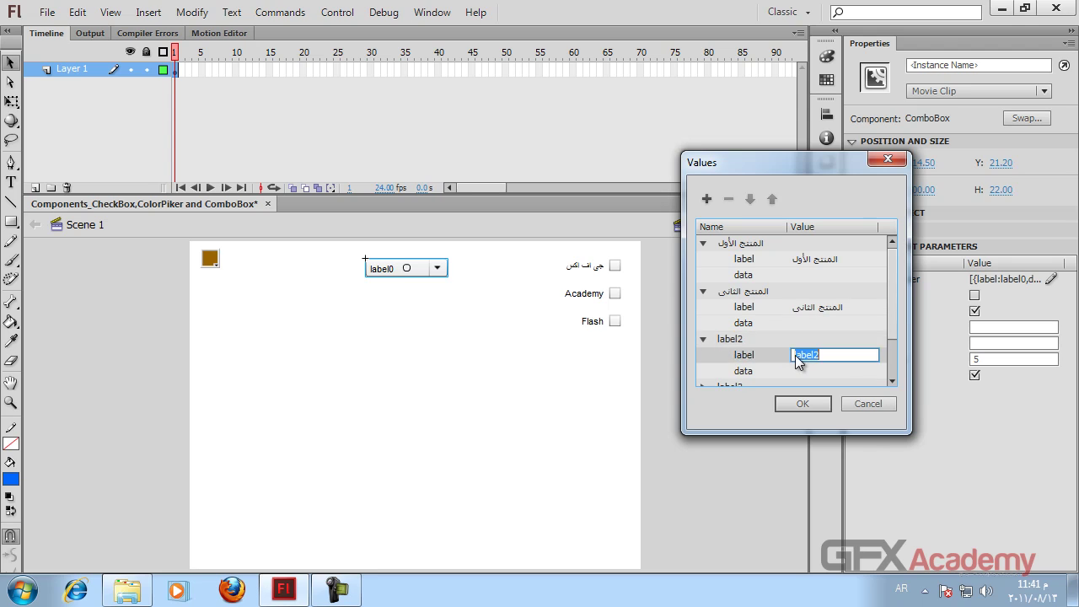
pyautogui.write('المنتج الثالث')
pyautogui.press('Return')
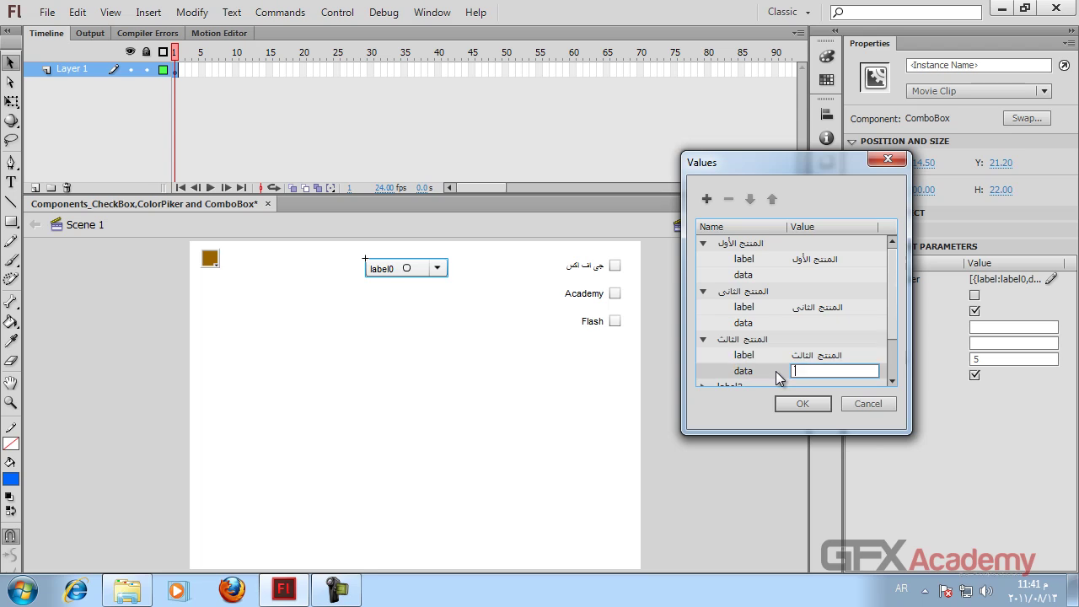
# Change the label of the dataProvider item label3 to "المنتج الرابع" and accept the edited values.
pyautogui.scroll(-2, 770, 359)
pyautogui.click(722, 333)
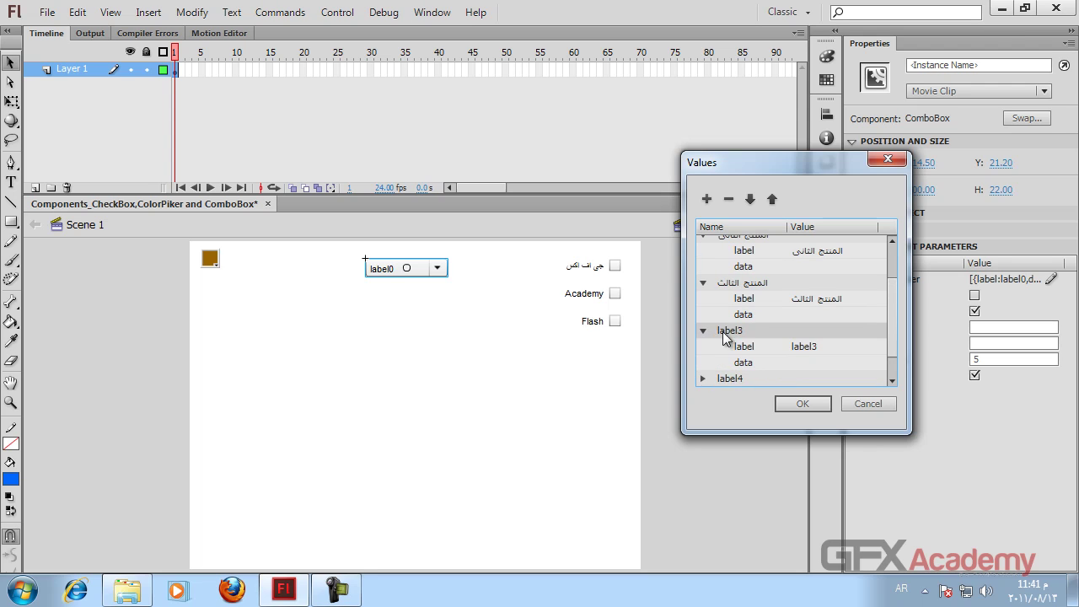
pyautogui.click(805, 345)
pyautogui.write('المنت')
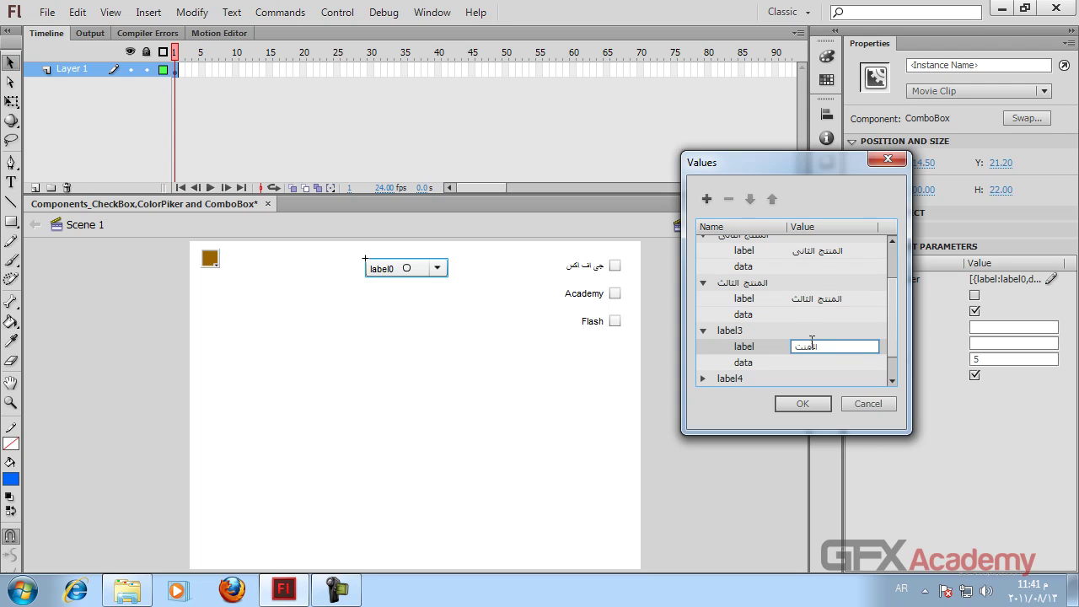
pyautogui.write('ج الرابع')
pyautogui.press('Return')
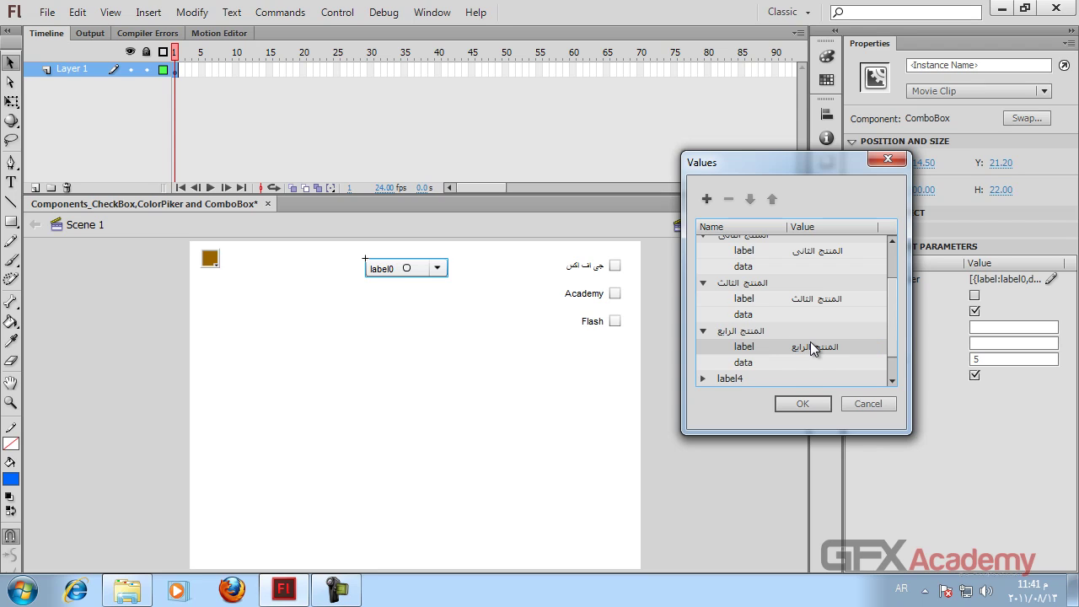
pyautogui.click(803, 404)
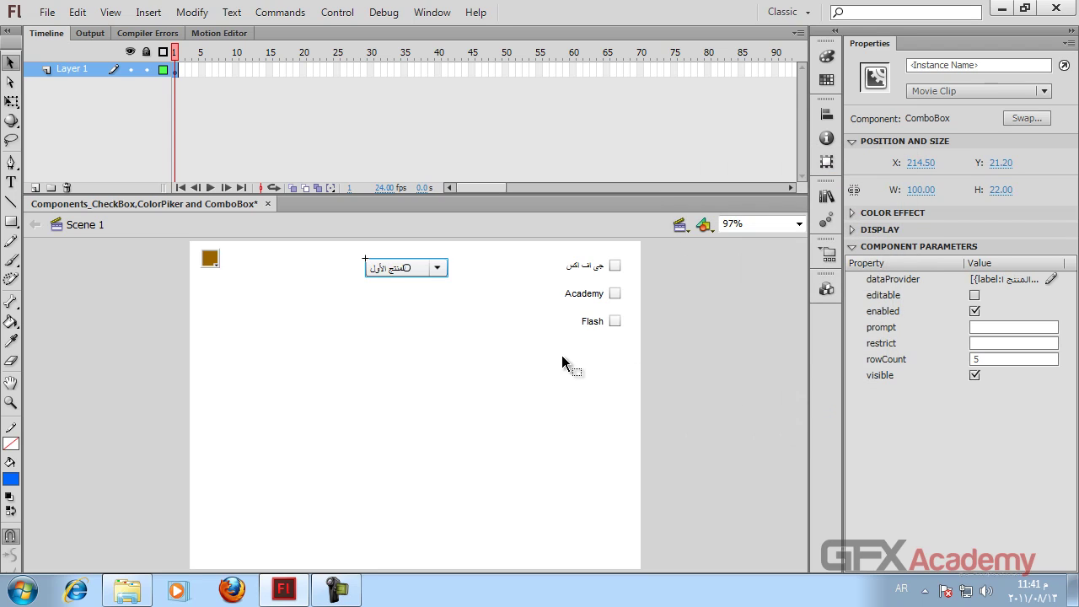
# Test the movie, look through the renamed items in the expanded ComboBox, and close the preview.
pyautogui.hotkey('ctrl', 'Return')
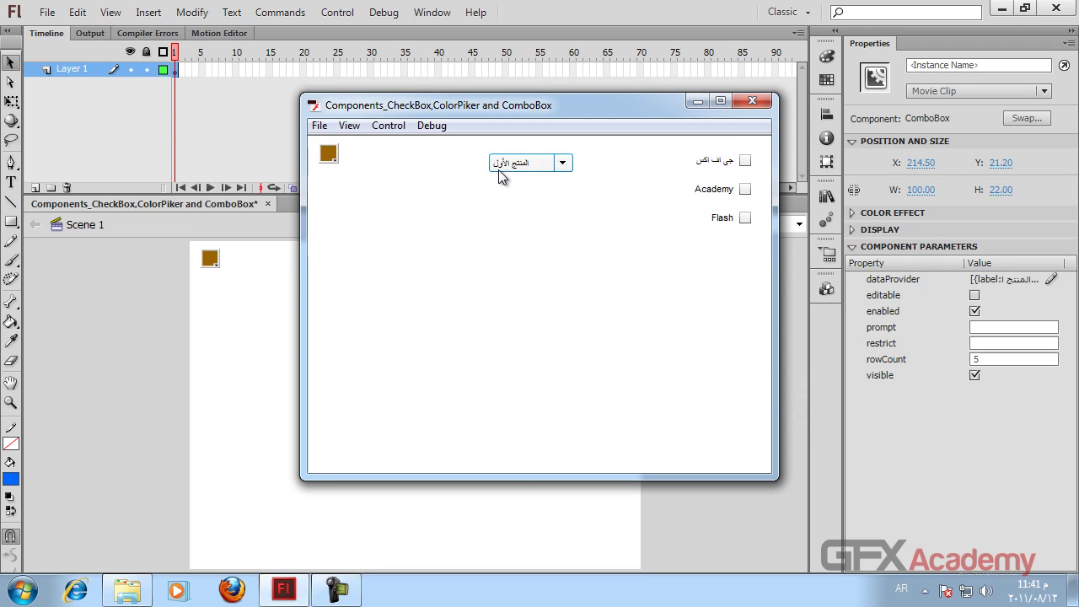
pyautogui.click(540, 164)
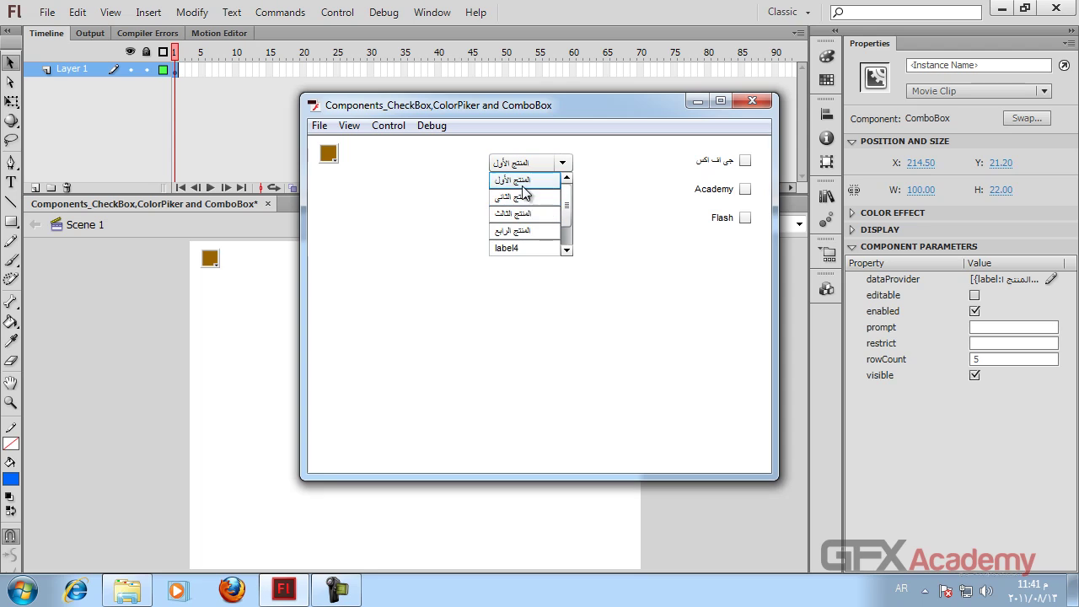
pyautogui.scroll(-2, 566, 210)
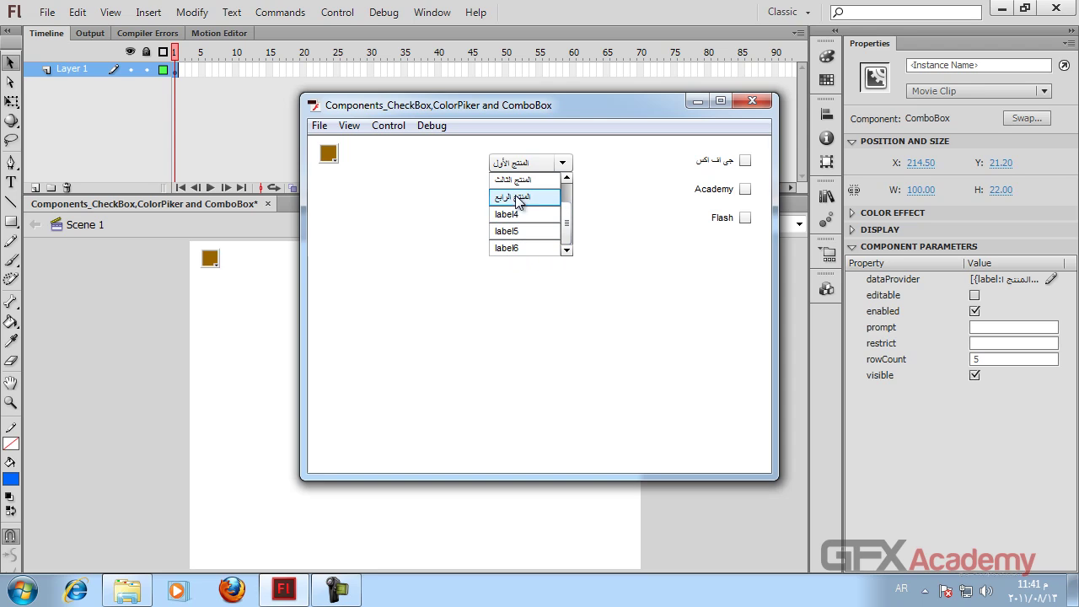
pyautogui.click(755, 100)
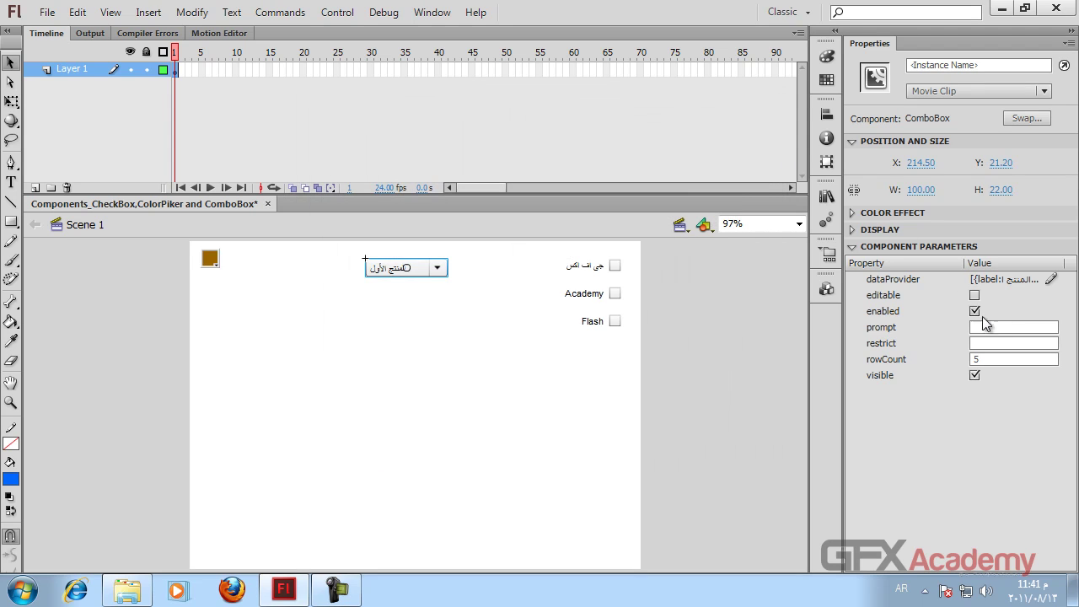
# Set the ComboBox's prompt parameter to "جميع المنتجات" and save the document.
pyautogui.click(991, 326)
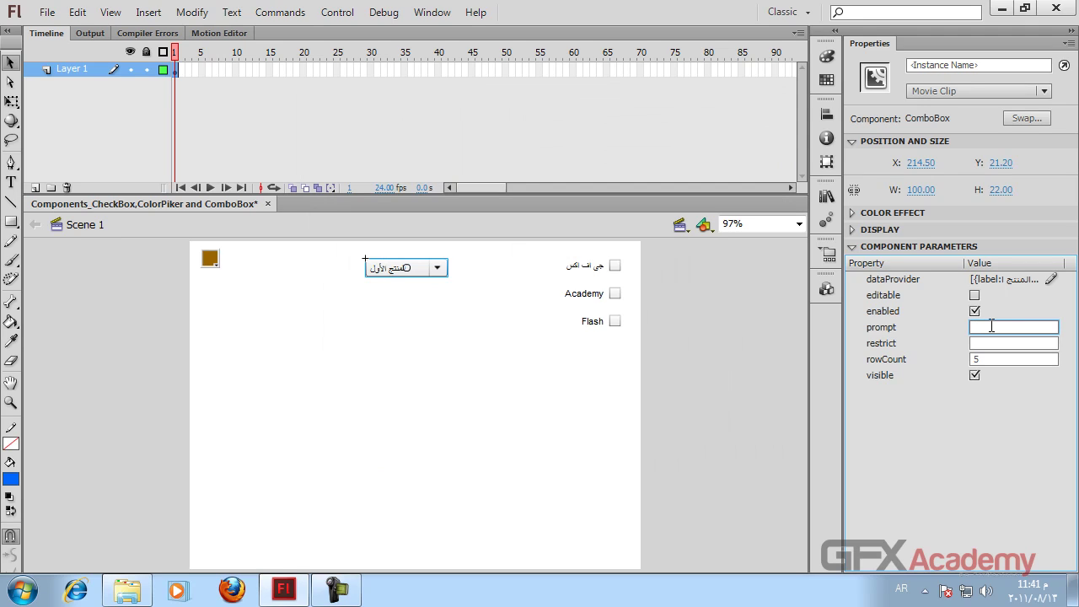
pyautogui.write('ميع المنتجات')
pyautogui.press('Return')
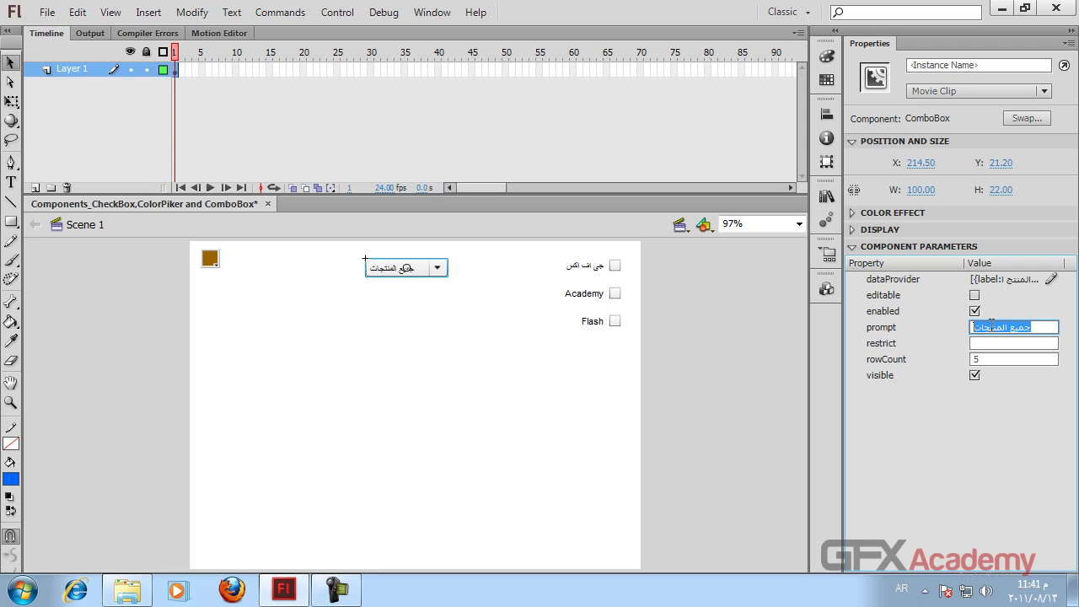
pyautogui.hotkey('ctrl', 's')
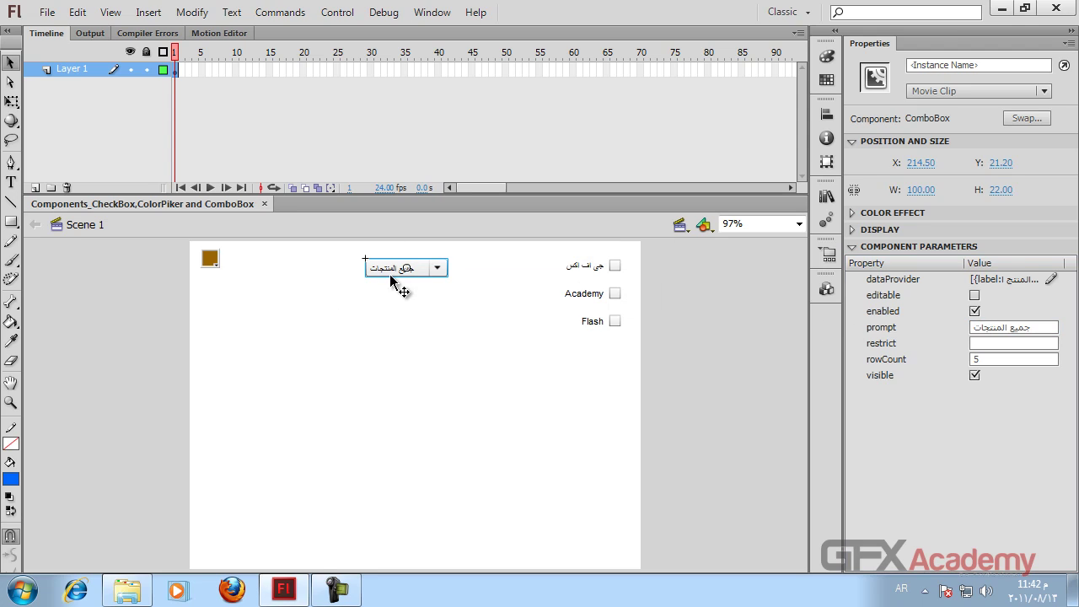
# Test the movie to check the ComboBox's prompt and item list, and close the preview.
pyautogui.hotkey('ctrl', 'Return')
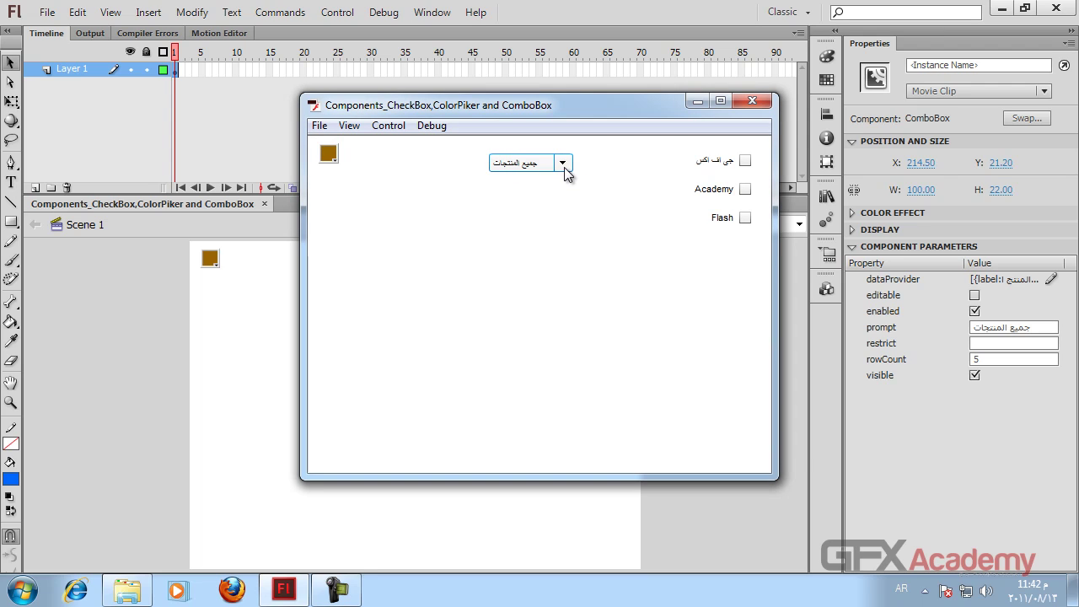
pyautogui.click(564, 166)
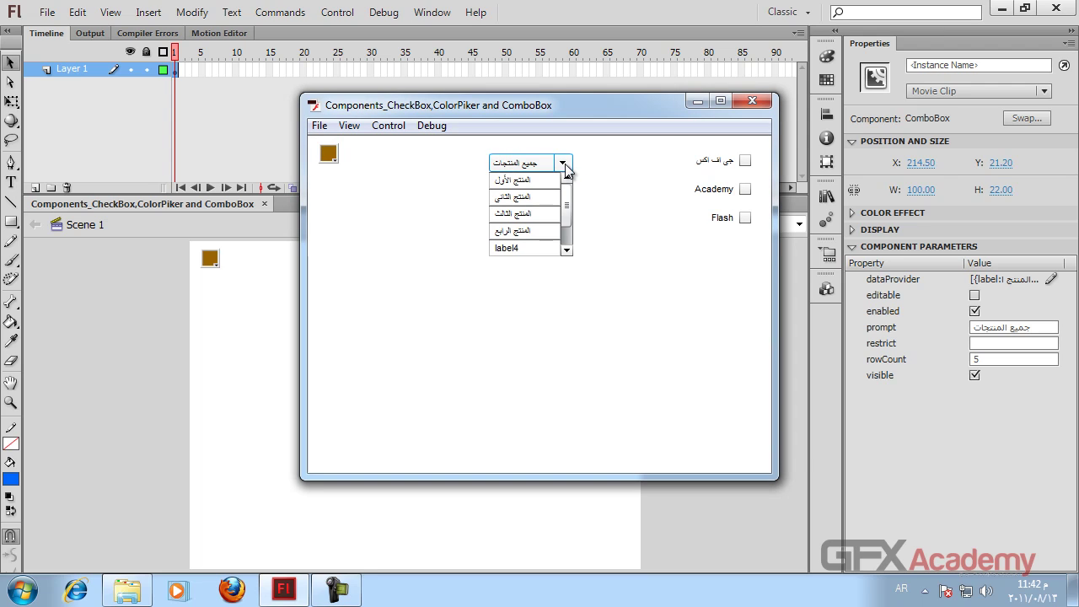
pyautogui.moveTo(566, 187); pyautogui.dragTo(567, 222)
pyautogui.moveTo(567, 226); pyautogui.dragTo(567, 202)
pyautogui.click(762, 107)
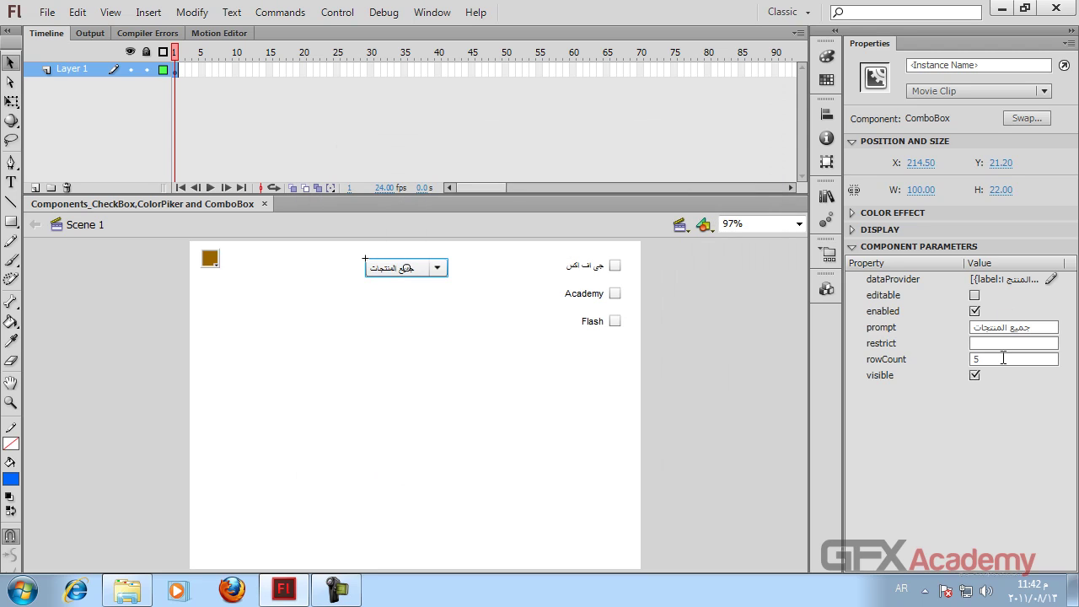
# Set the ComboBox's rowCount to 3 and check the expanded list in a movie test.
pyautogui.click(1004, 359)
pyautogui.write('3')
pyautogui.press('Return')
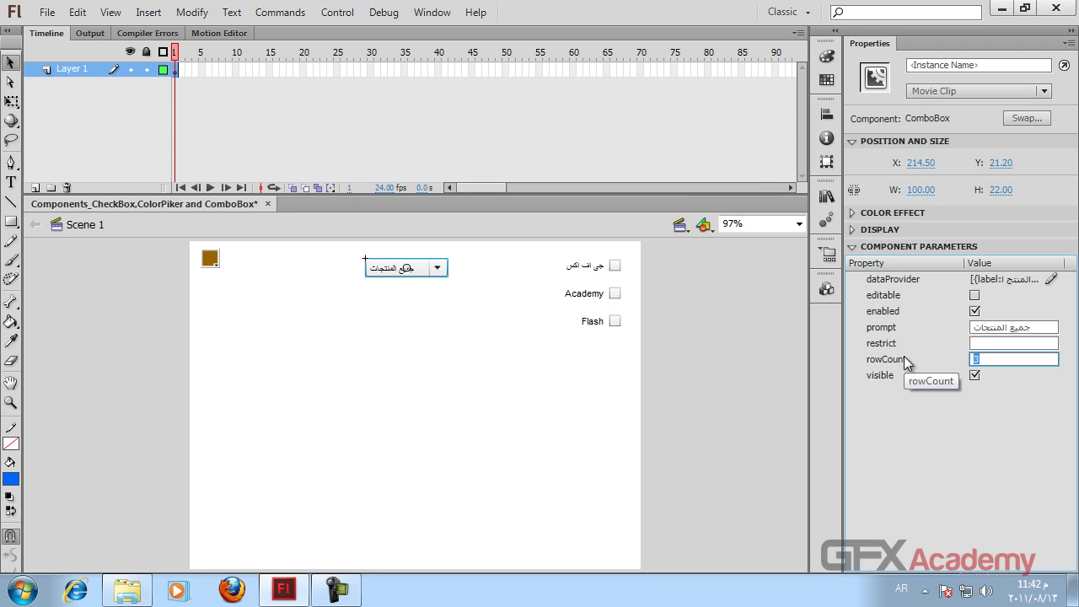
pyautogui.hotkey('ctrl', 'Return')
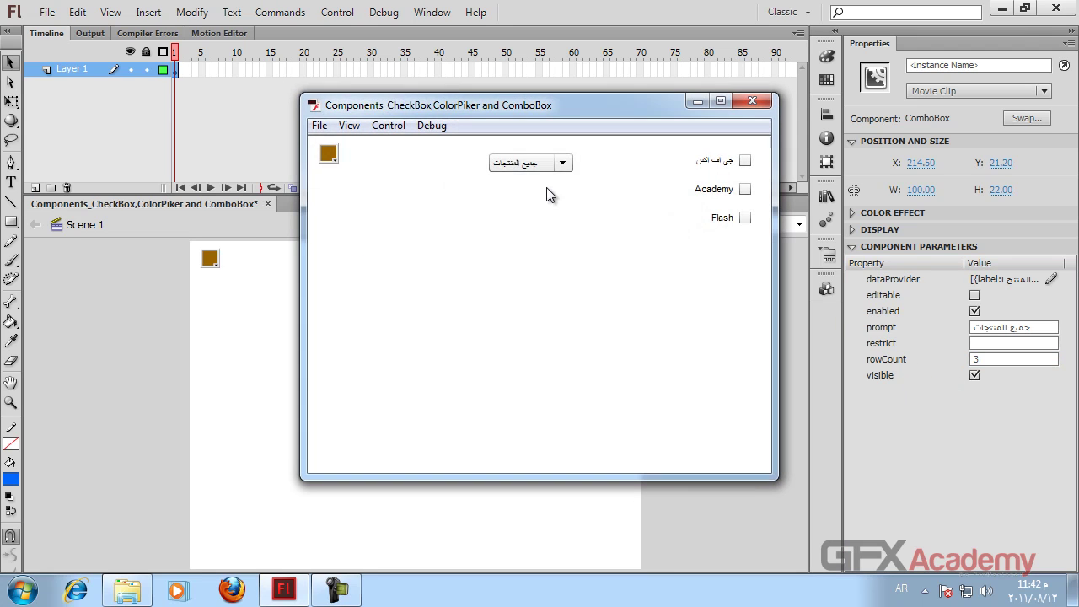
pyautogui.click(563, 164)
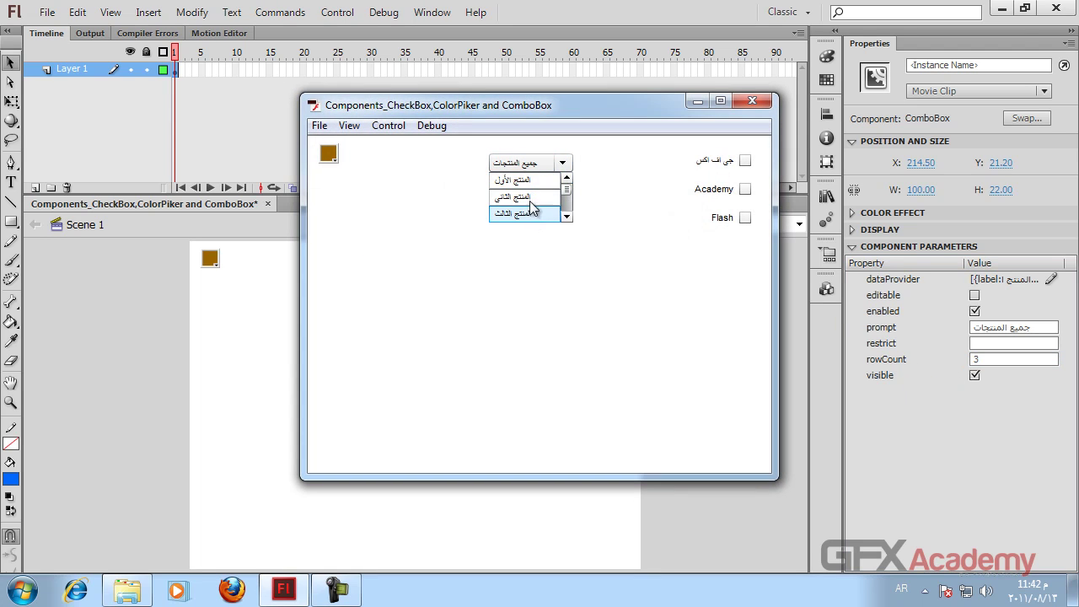
pyautogui.moveTo(571, 196)
pyautogui.mouseDown()
pyautogui.moveTo(568, 208)
pyautogui.moveTo(590, 187)
pyautogui.mouseUp()
pyautogui.click(763, 102)
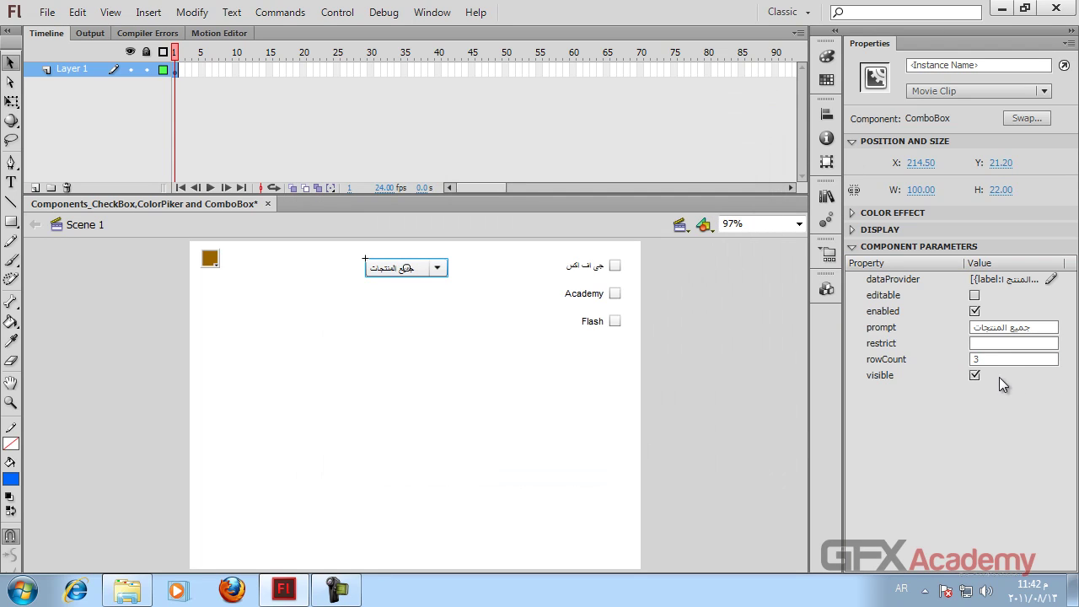
# Set the ComboBox's rowCount to 7 and check the expanded list in a movie test.
pyautogui.click(897, 359)
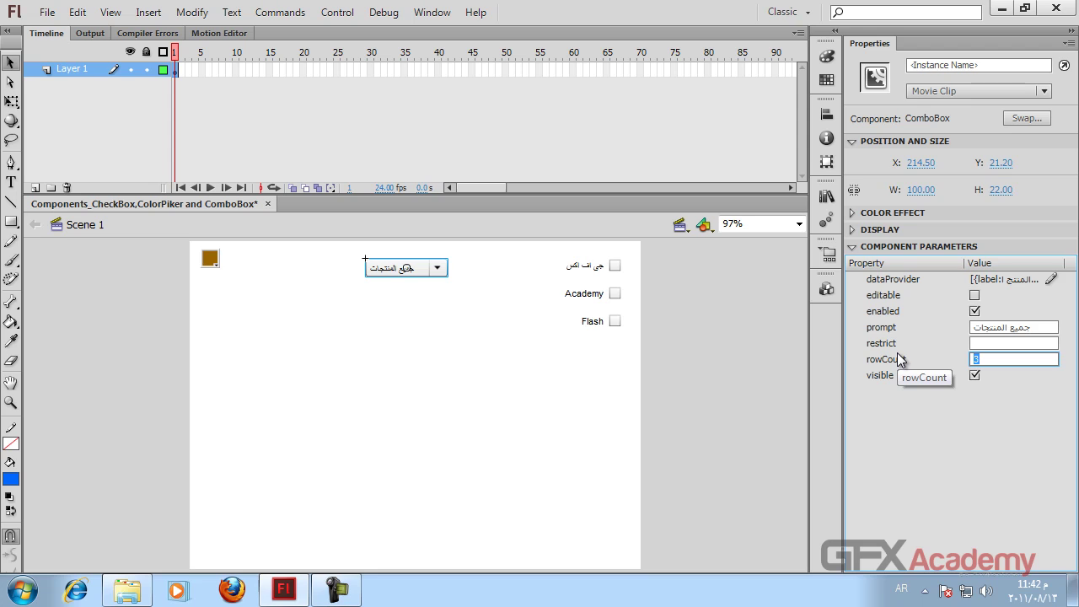
pyautogui.press('BackSpace')
pyautogui.press('Return')
pyautogui.hotkey('ctrl', 'Return')
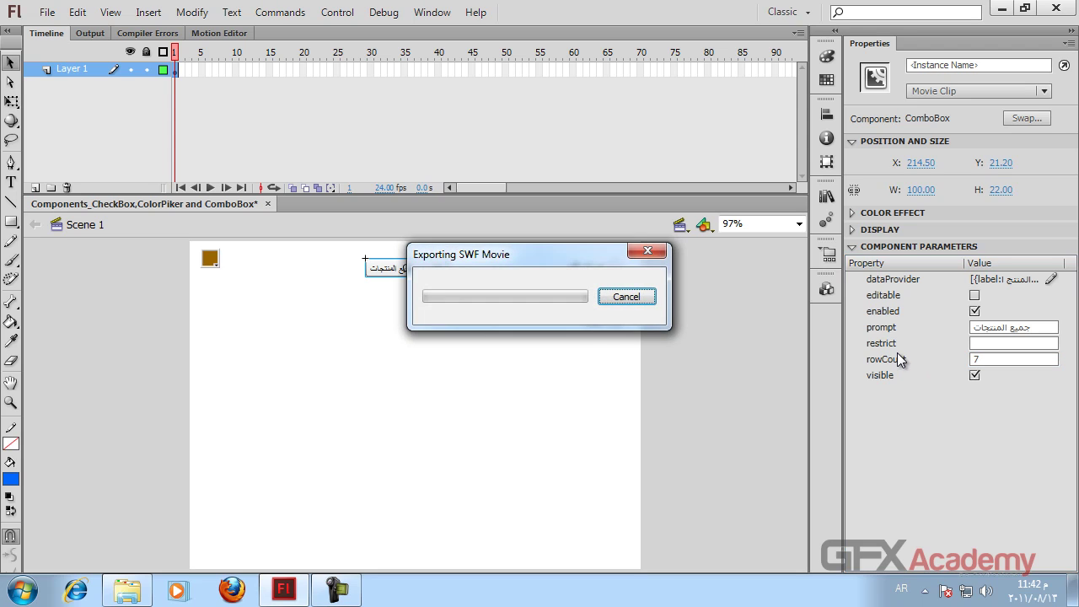
pyautogui.click(561, 164)
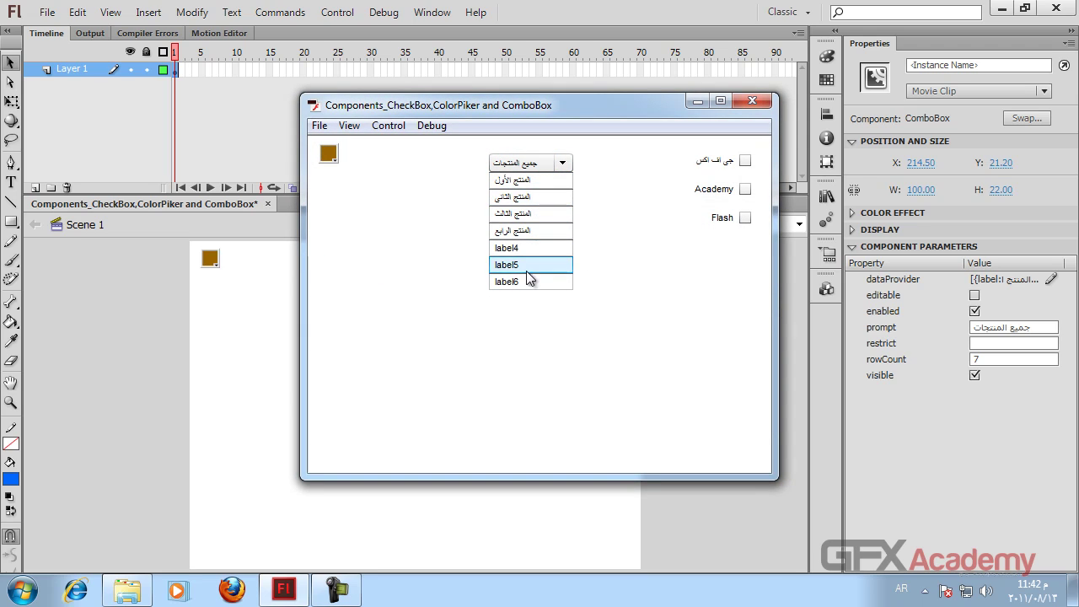
pyautogui.click(561, 163)
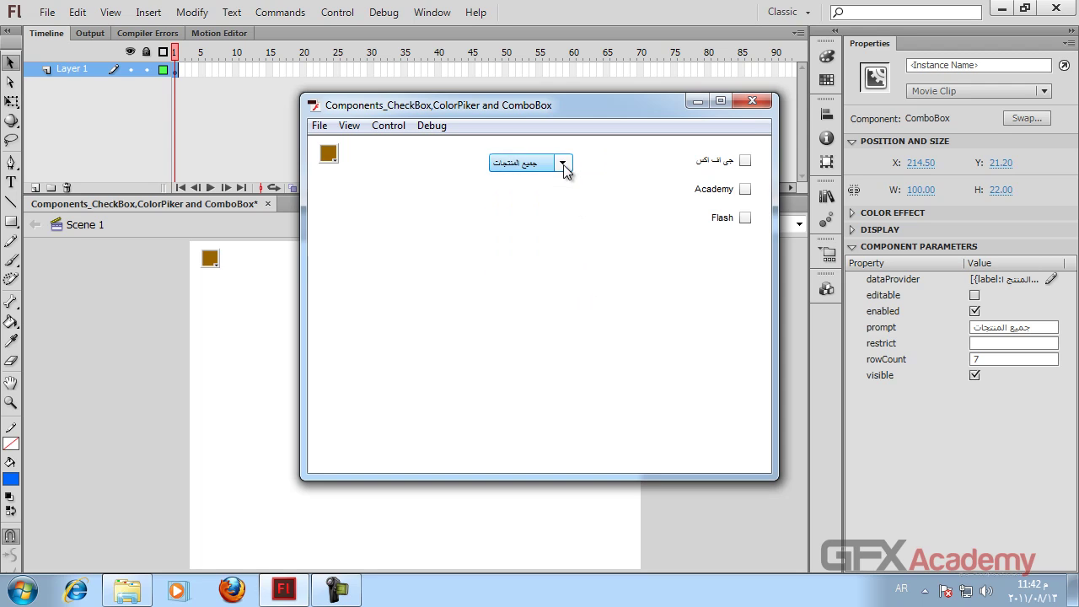
pyautogui.click(753, 100)
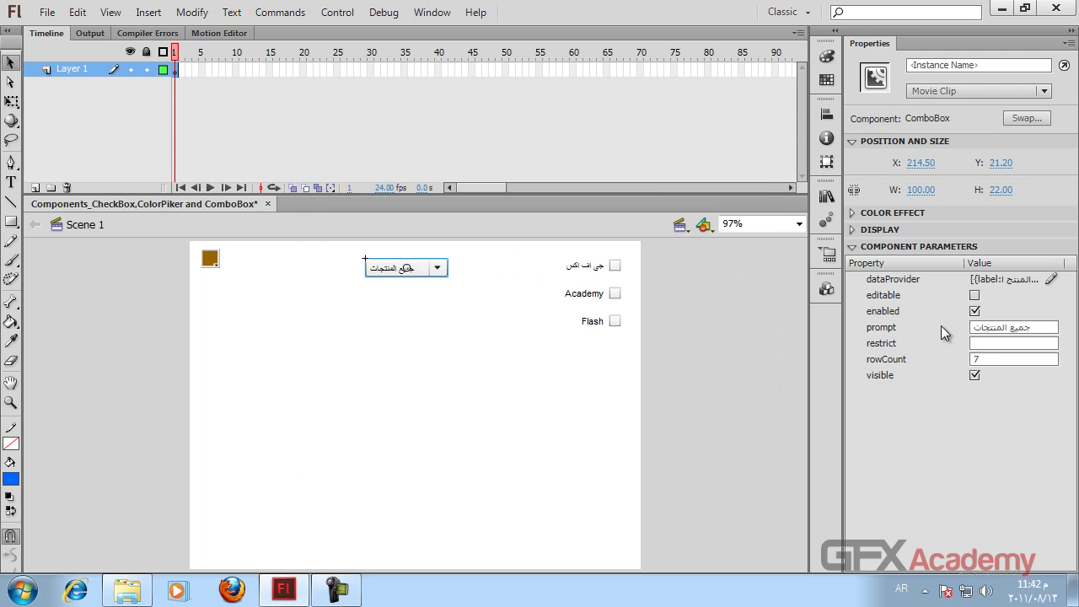
# Set the ComboBox's rowCount parameter to 5.
pyautogui.click(978, 360)
pyautogui.write('5')
pyautogui.press('Return')
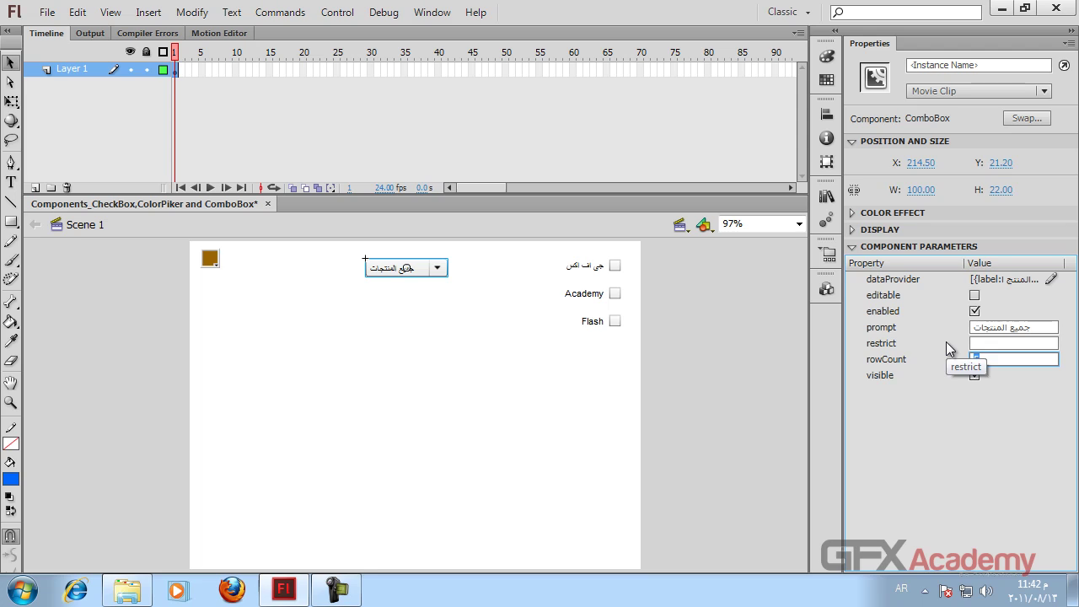
# Make the ComboBox editable and expand its list in a movie test.
pyautogui.click(973, 295)
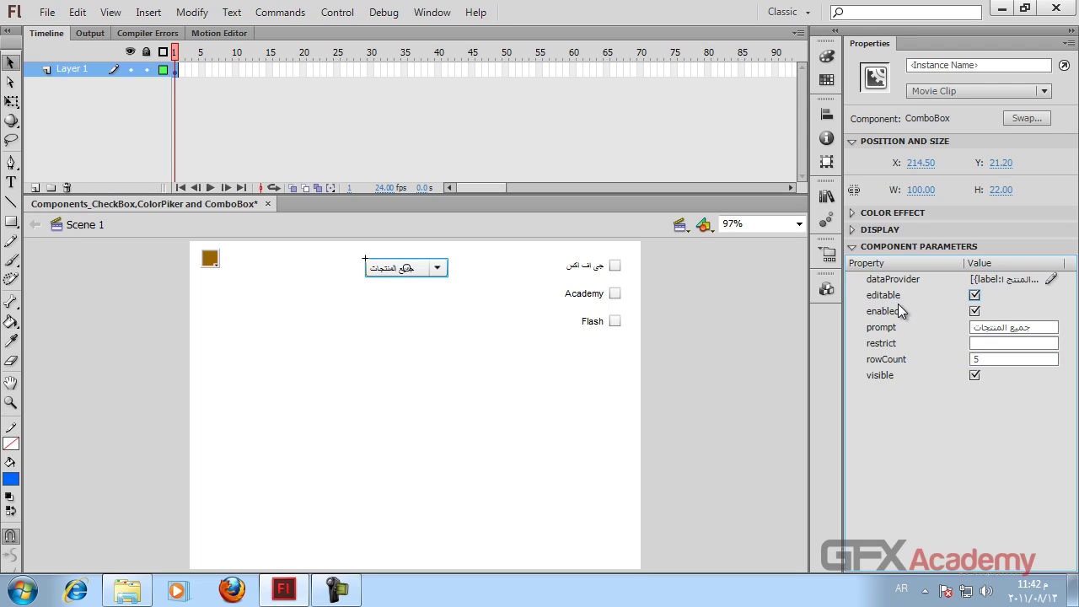
pyautogui.hotkey('ctrl', 'Return')
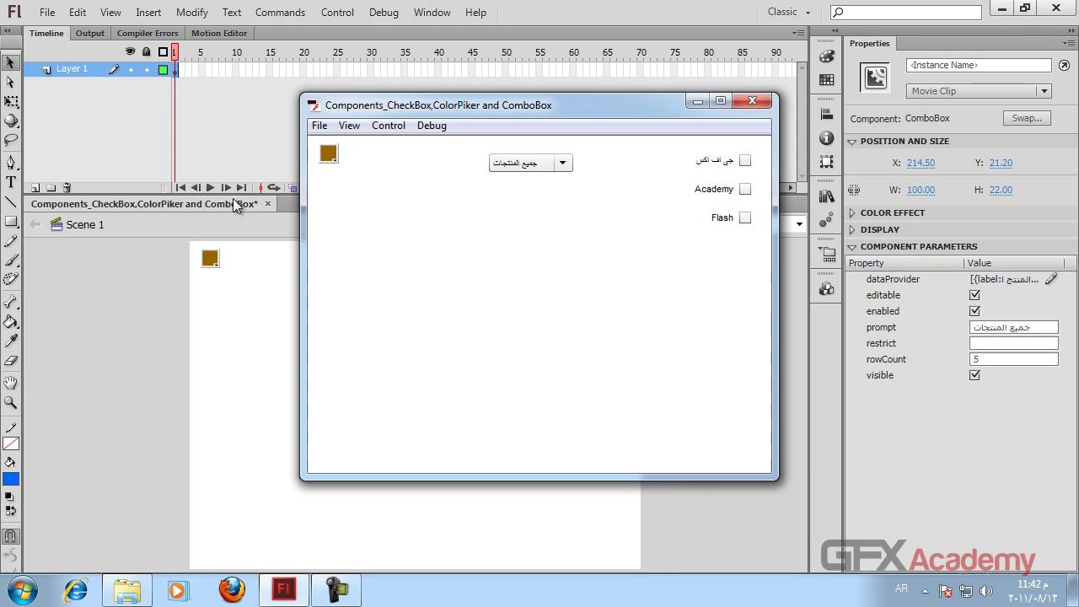
pyautogui.click(562, 163)
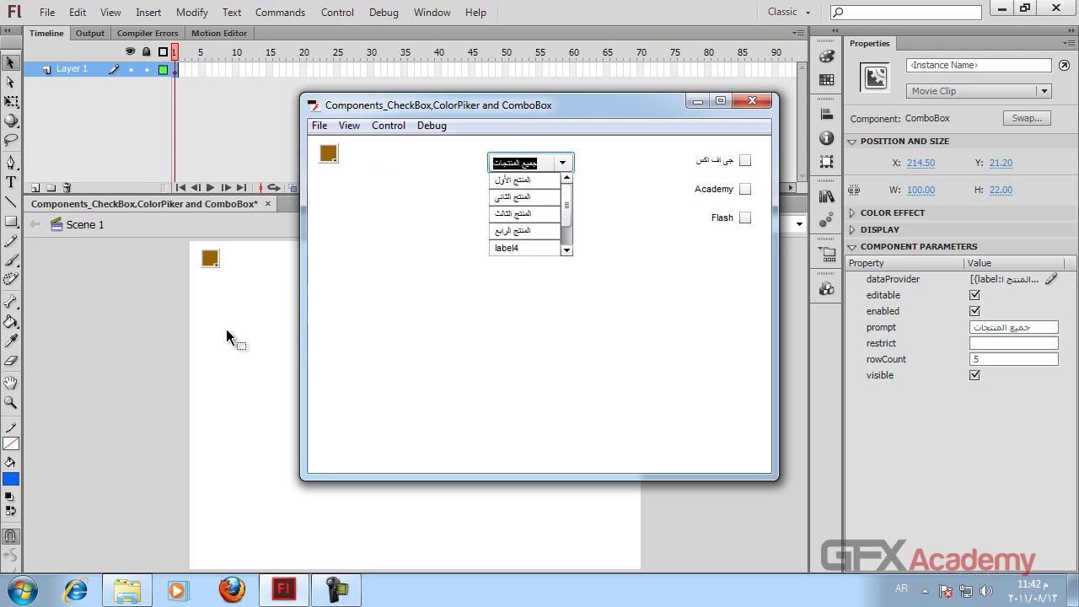
# Try entering the custom text "منتتجات GFX" in the previewed ComboBox and check its expanded list.
pyautogui.write('منتت')
pyautogui.write('ا')
pyautogui.write('ت')
pyautogui.hotkey('alt', 'shift')
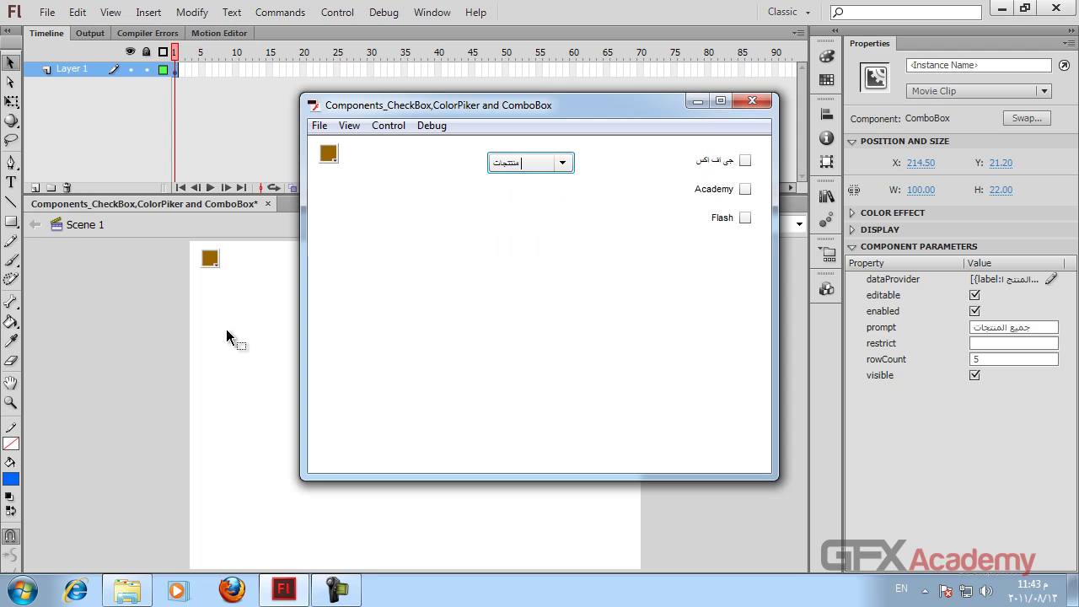
pyautogui.write('GFX')
pyautogui.click(564, 164)
pyautogui.click(567, 164)
pyautogui.click(564, 164)
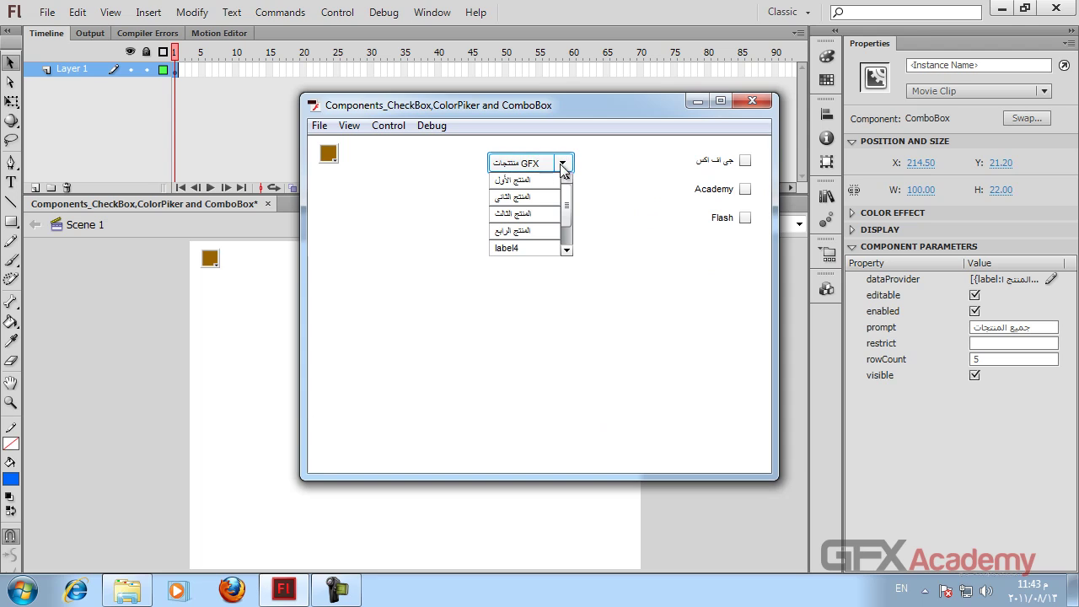
pyautogui.click(412, 174)
pyautogui.click(525, 161)
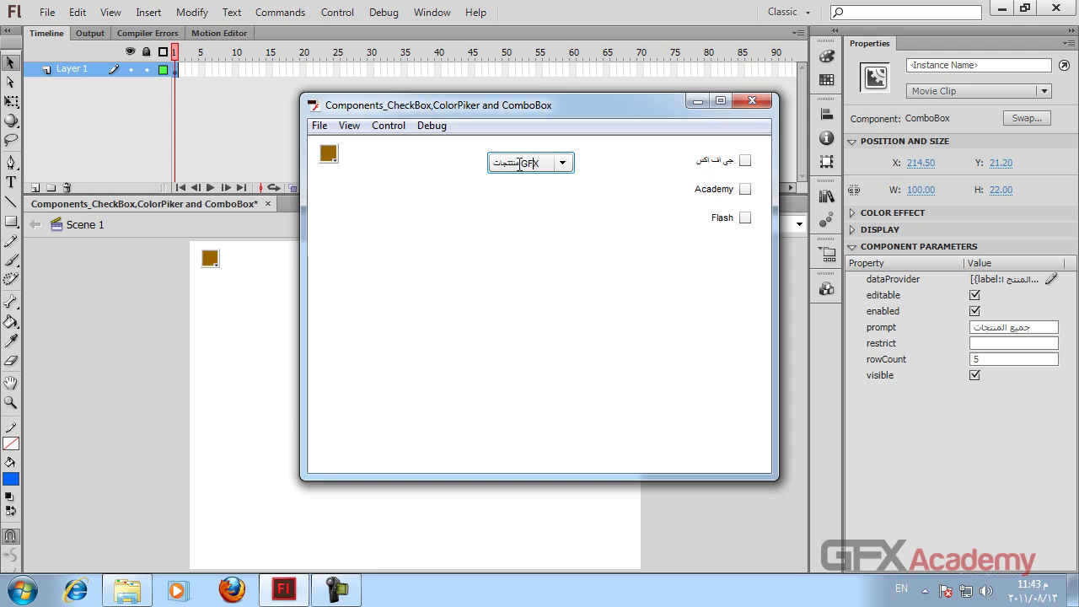
# Replace the previewed ComboBox's text with "منتجات" and expand its list.
pyautogui.moveTo(542, 162); pyautogui.dragTo(475, 163)
pyautogui.write('lkj[h')
pyautogui.hotkey('alt', 'shift')
pyautogui.write('منتجات')
pyautogui.hotkey('ctrl', 'Down')
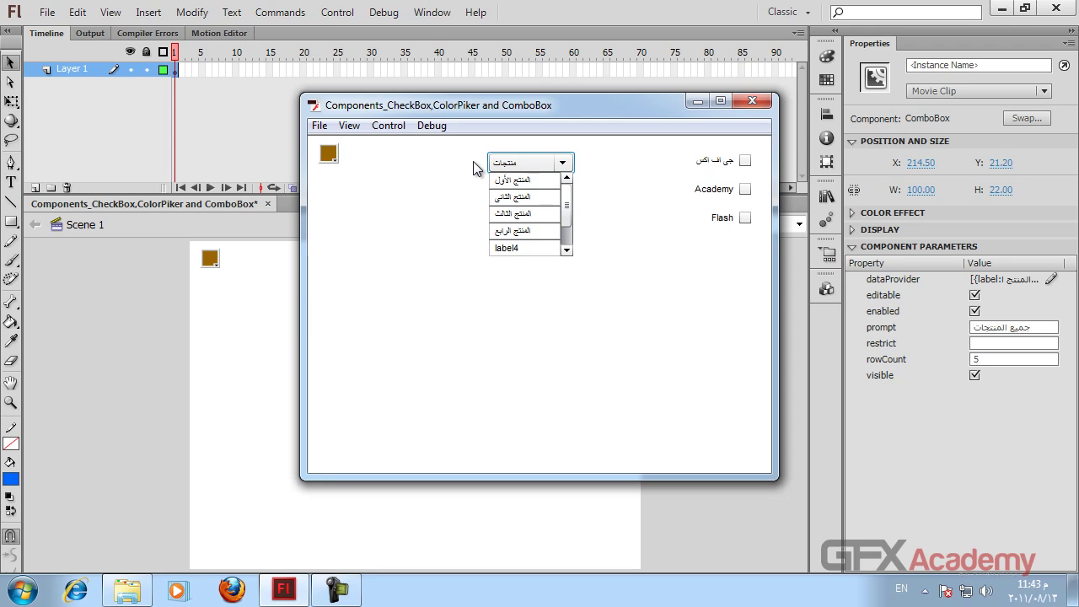
# Replace the previewed ComboBox's text with "المنتج" and check the expanded list again.
pyautogui.press('BackSpace')
pyautogui.press('BackSpace')
pyautogui.press('BackSpace')
pyautogui.press('BackSpace')
pyautogui.press('BackSpace')
pyautogui.press('BackSpace')
pyautogui.click(562, 163)
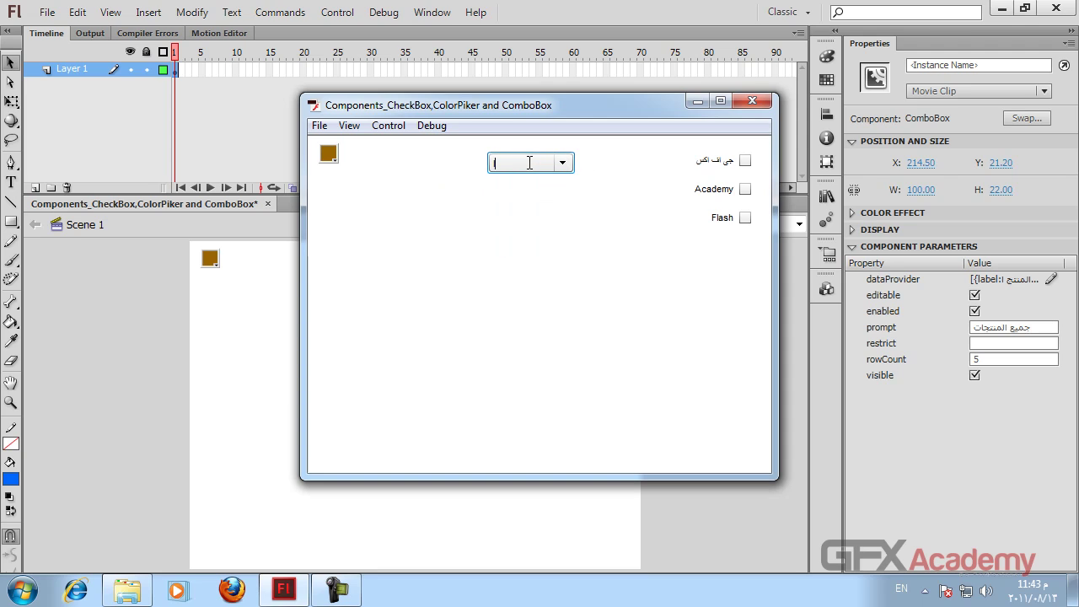
pyautogui.press('BackSpace')
pyautogui.press('BackSpace')
pyautogui.press('BackSpace')
pyautogui.write('المنتج')
pyautogui.click(562, 163)
pyautogui.click(561, 163)
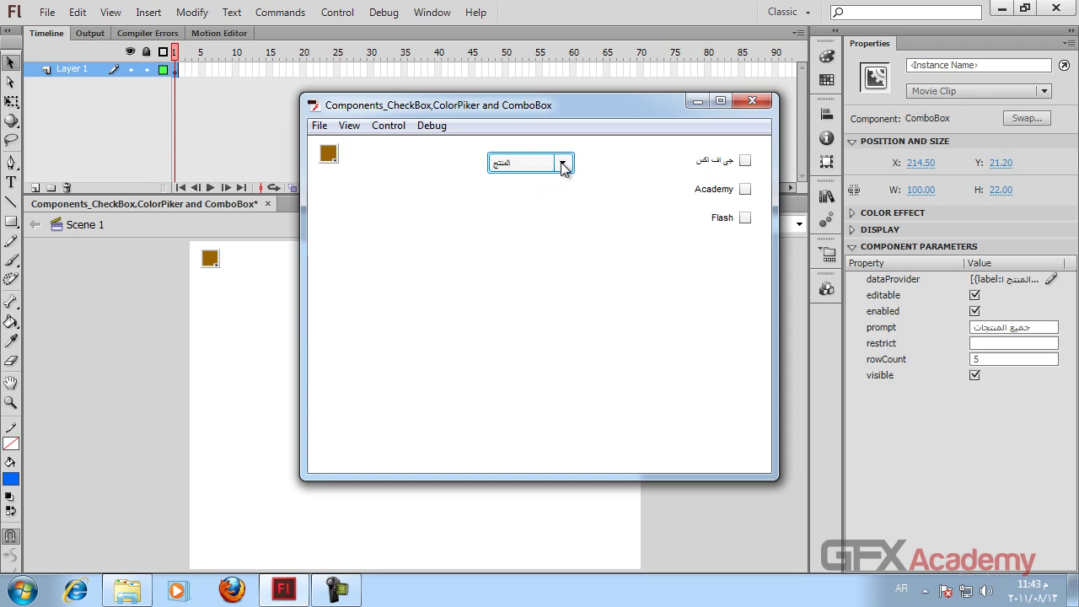
pyautogui.click(561, 164)
# Clear the custom text from the previewed ComboBox.
pyautogui.doubleClick(524, 161)
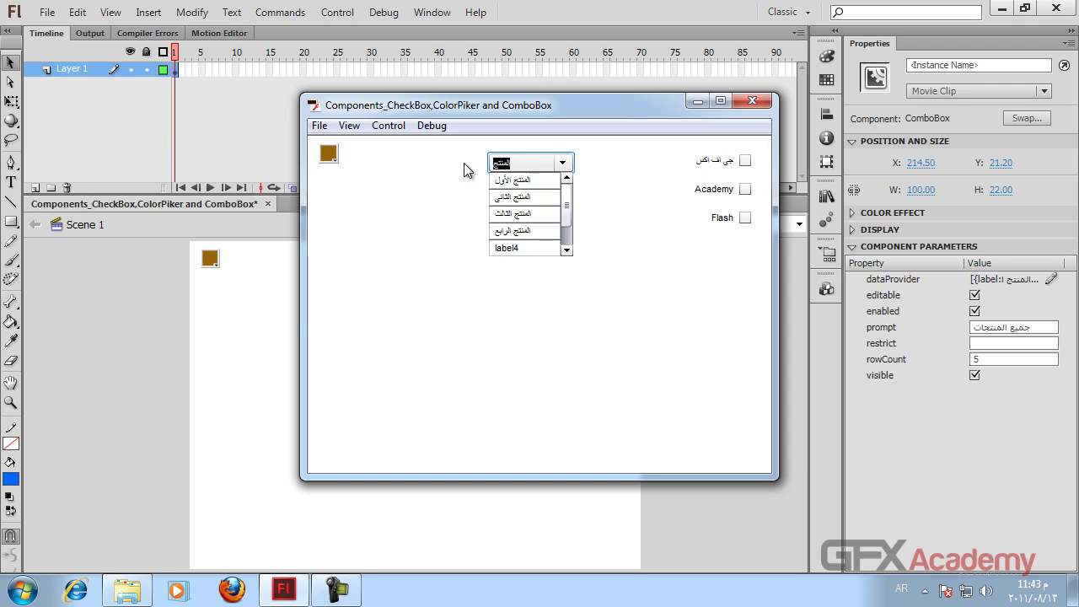
pyautogui.click(528, 164)
pyautogui.doubleClick(527, 164)
pyautogui.click(523, 162)
pyautogui.doubleClick(527, 162)
pyautogui.press('BackSpace')
pyautogui.click(540, 161)
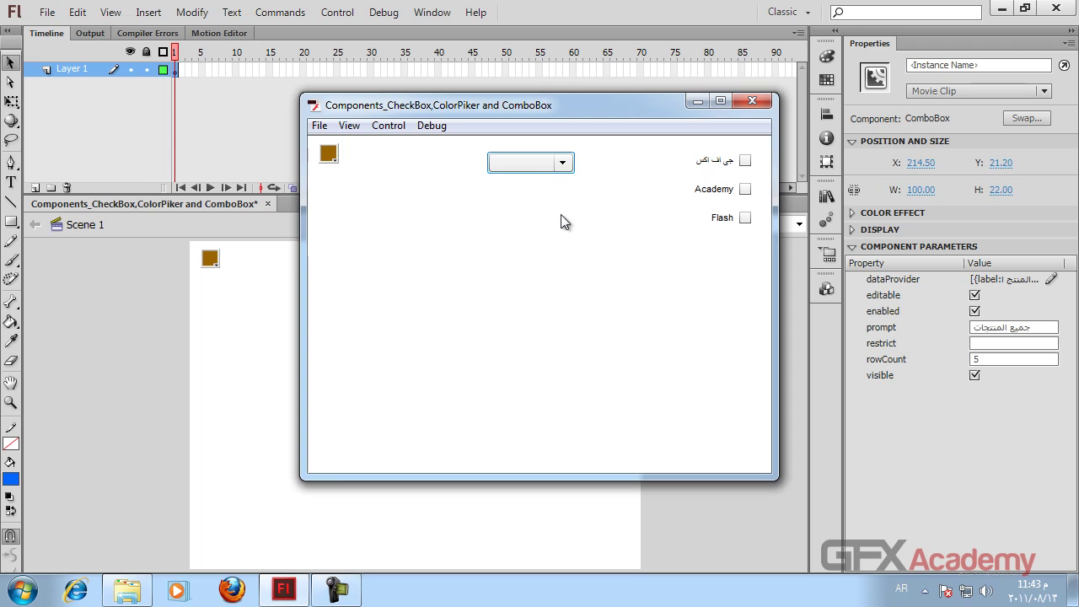
# Turn off the ComboBox's editable parameter and close the movie preview.
pyautogui.click(974, 295)
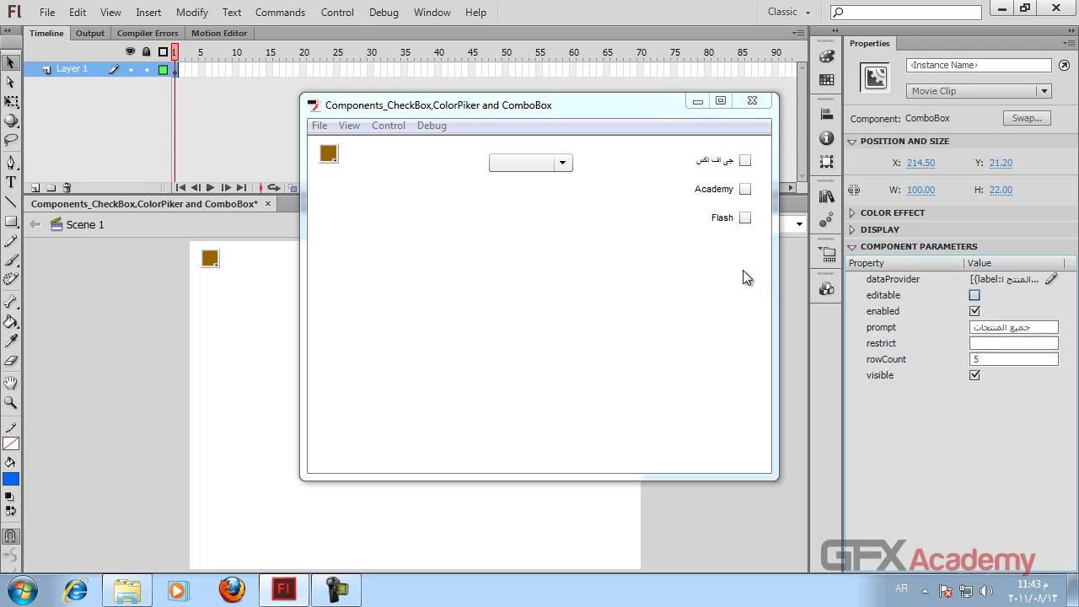
pyautogui.click(750, 101)
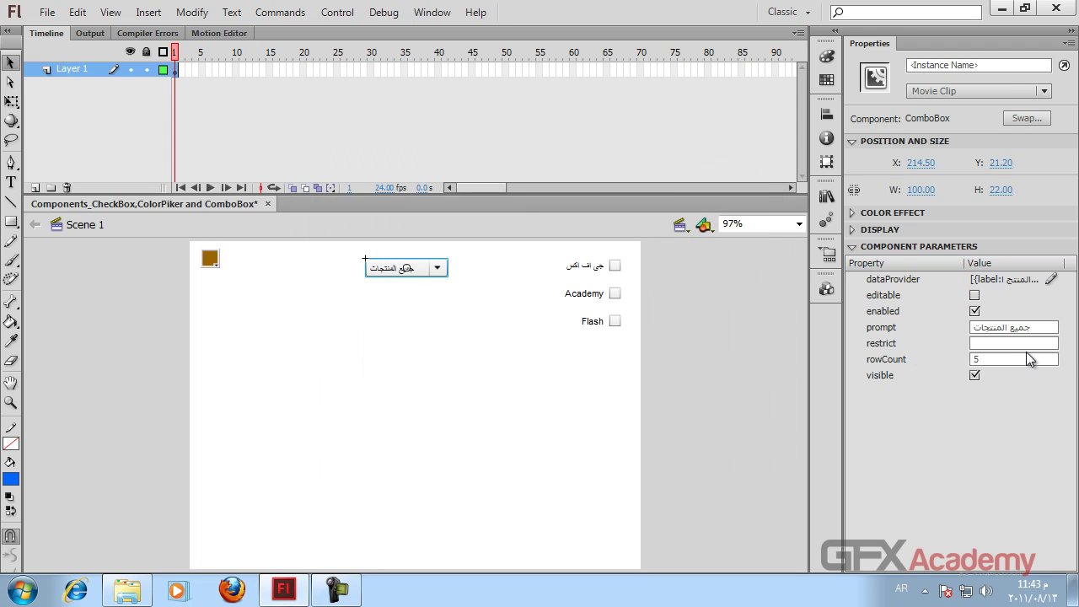
pyautogui.click(1016, 342)
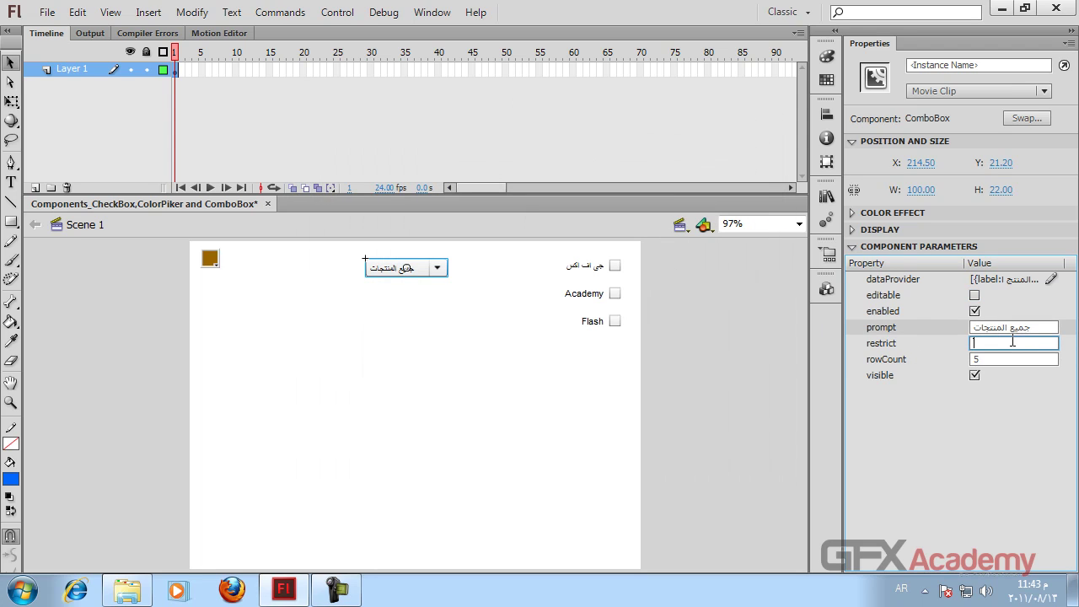
# In the ComboBox's dataProvider values, set the data of the item "المنتج الأول" to "كورس الفلاش".
pyautogui.click(1054, 280)
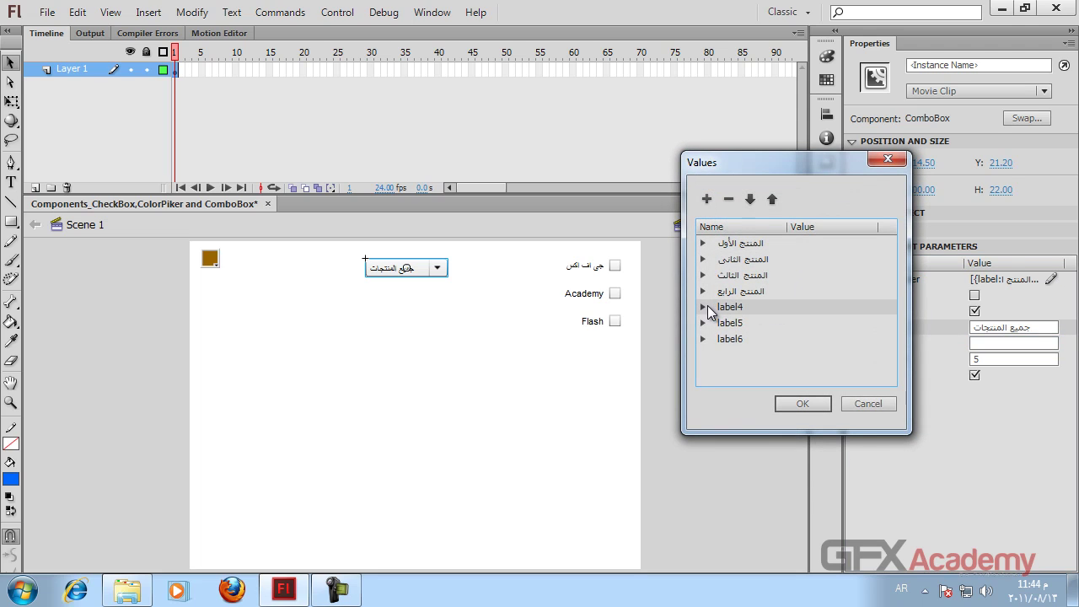
pyautogui.click(703, 307)
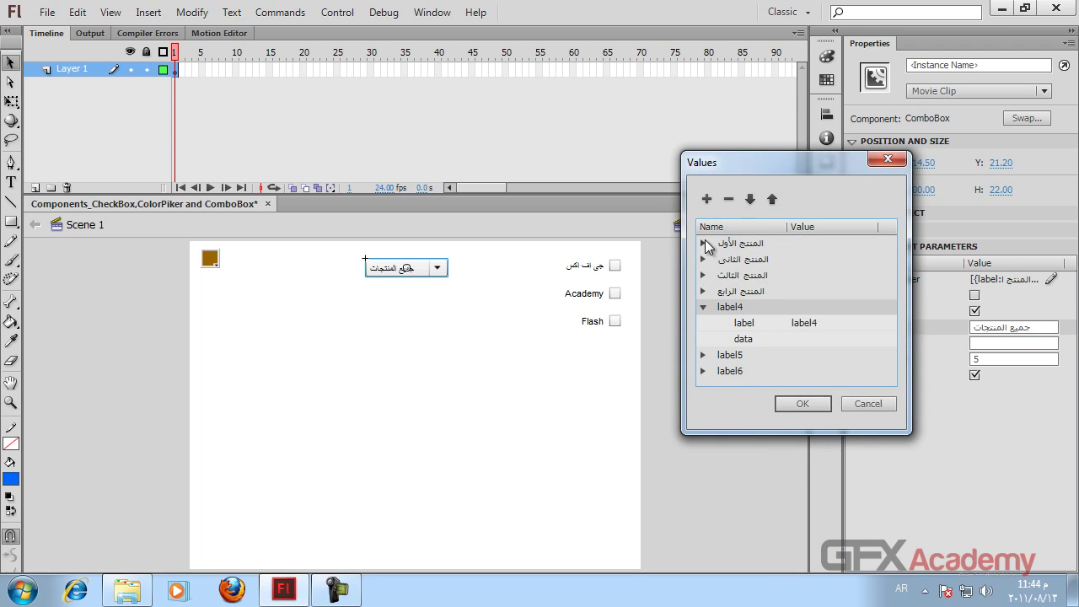
pyautogui.click(703, 242)
pyautogui.click(763, 277)
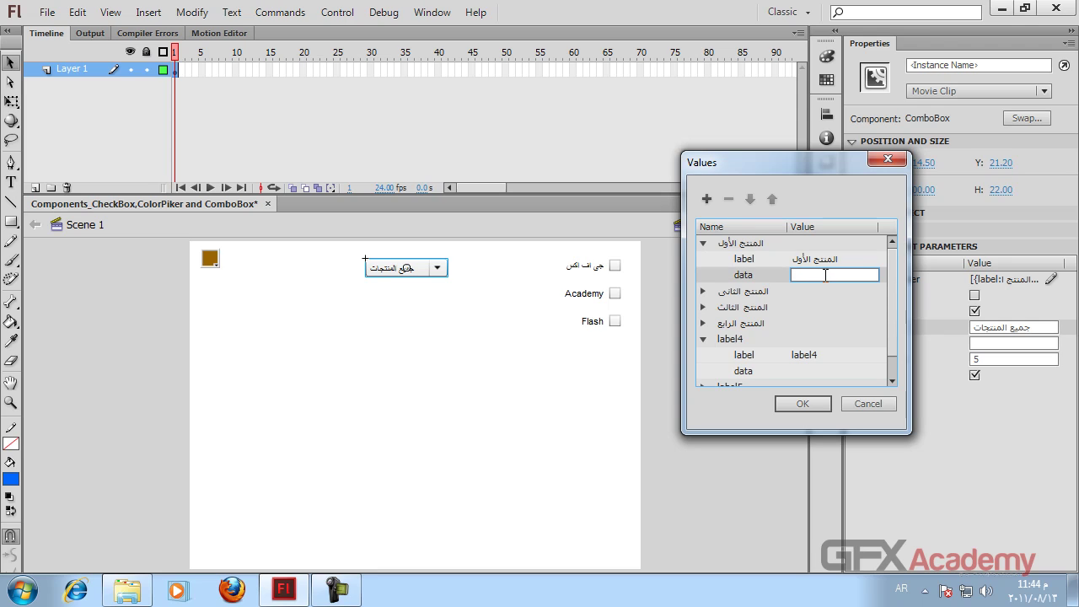
pyautogui.write('كورس الفلاش')
pyautogui.press('Return')
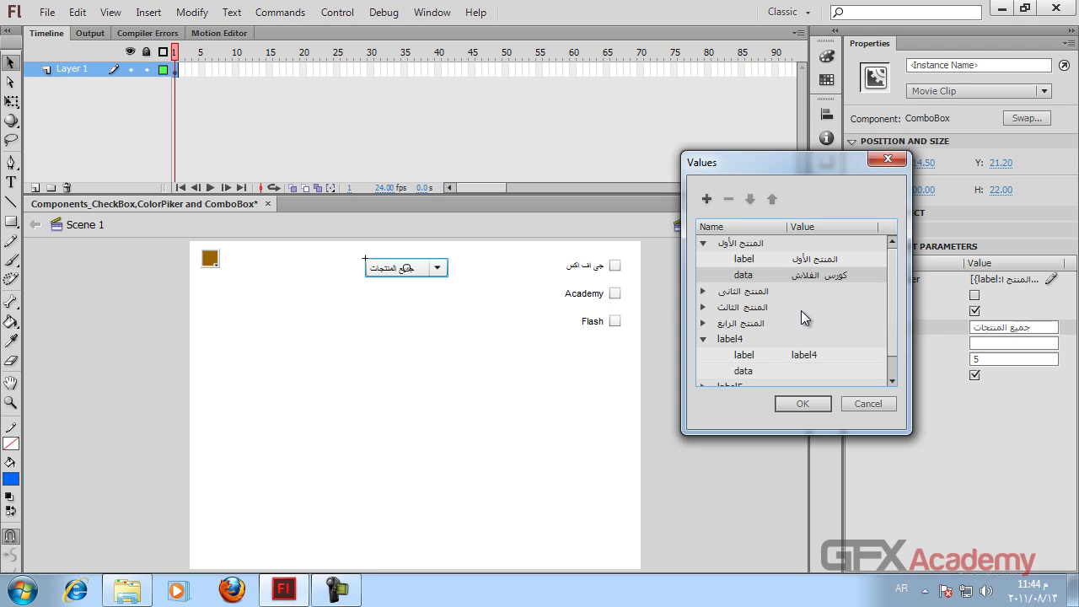
# Set the data of the item "المنتج الثانى" to "كورس جوملا" and accept the dataProvider values.
pyautogui.click(703, 292)
pyautogui.click(848, 308)
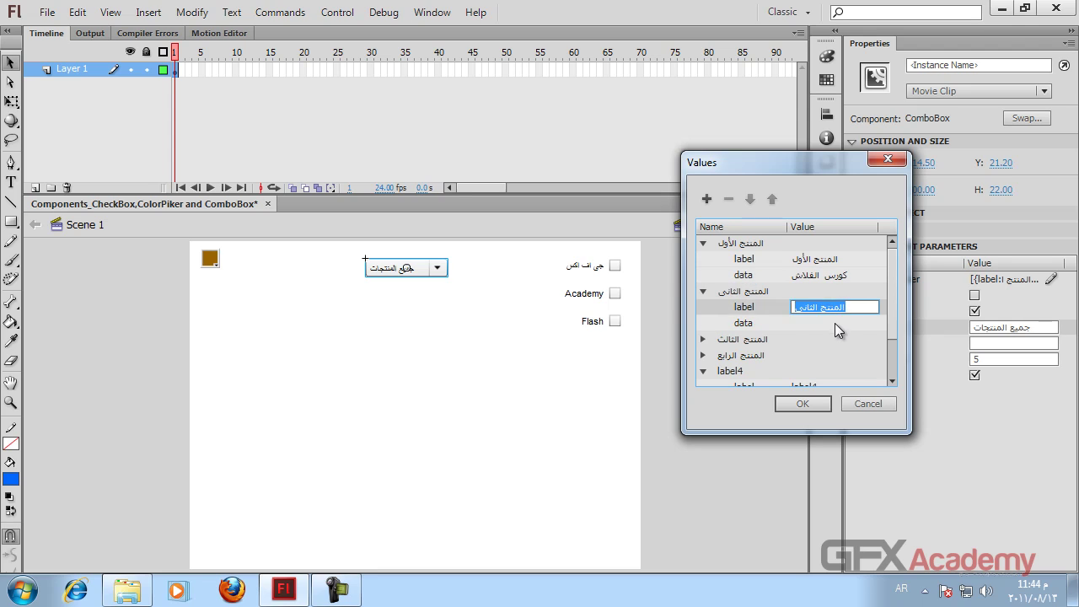
pyautogui.click(835, 324)
pyautogui.write('كورس')
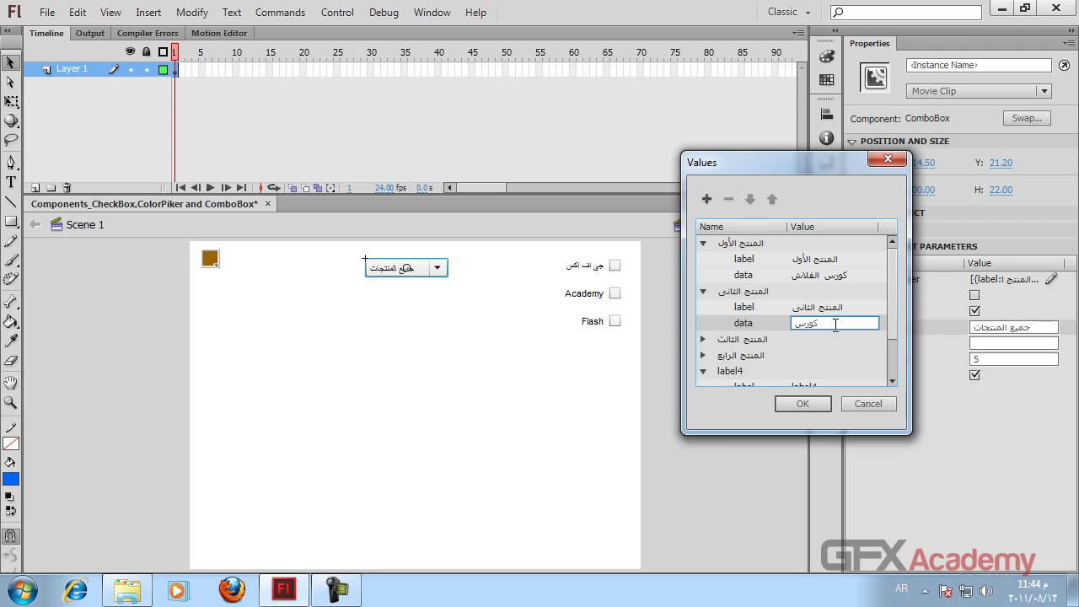
pyautogui.write(' جوملا')
pyautogui.press('Return')
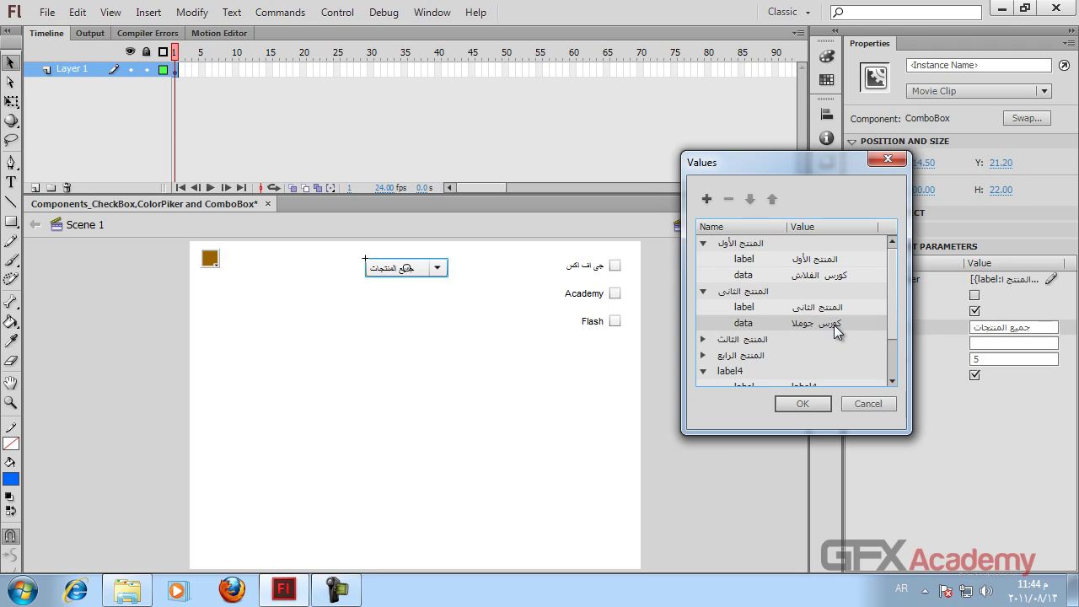
pyautogui.click(802, 403)
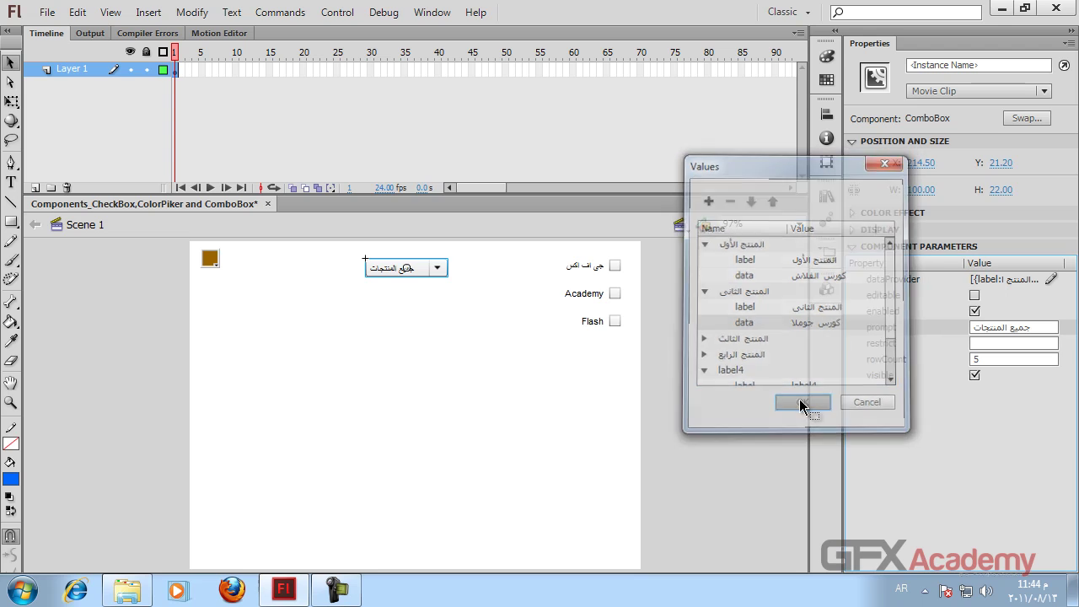
# Test the movie, choose the second and then the first product in the ComboBox, and close the preview.
pyautogui.hotkey('ctrl', 'Return')
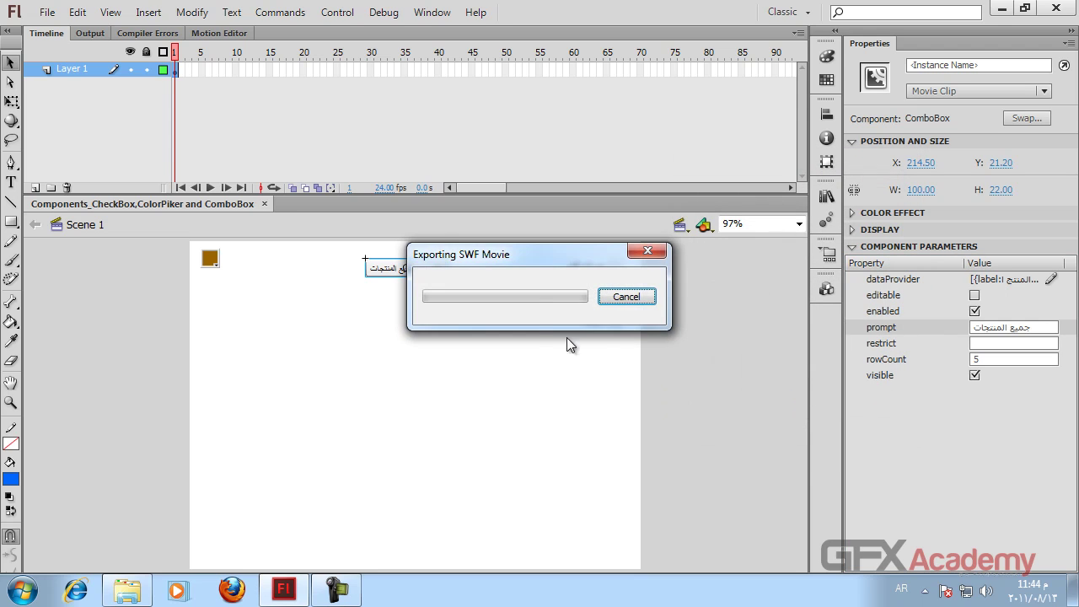
pyautogui.click(562, 164)
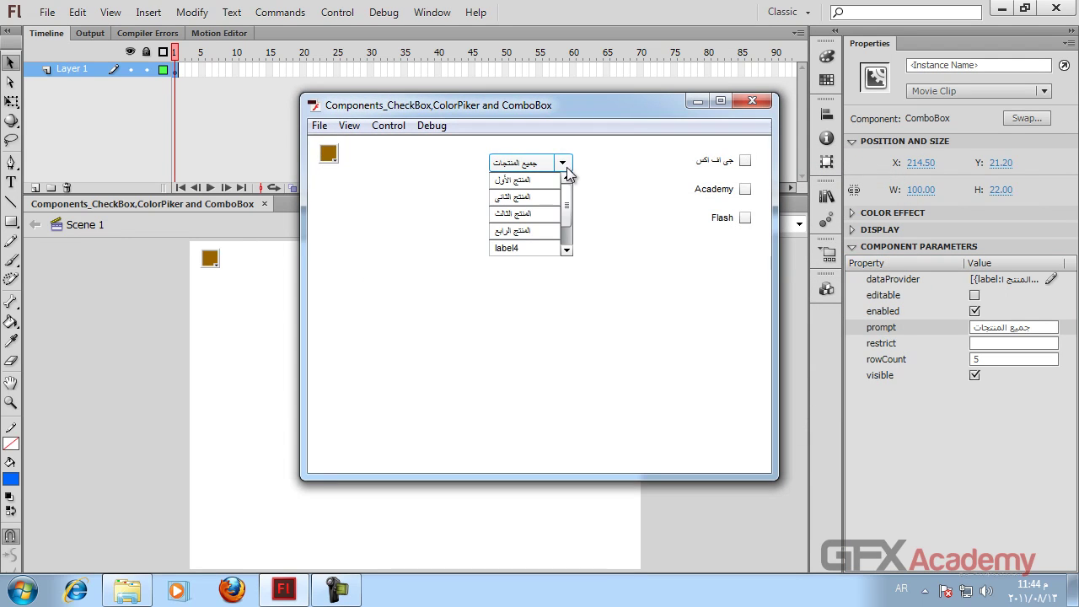
pyautogui.scroll(-1, 567, 211)
pyautogui.click(538, 192)
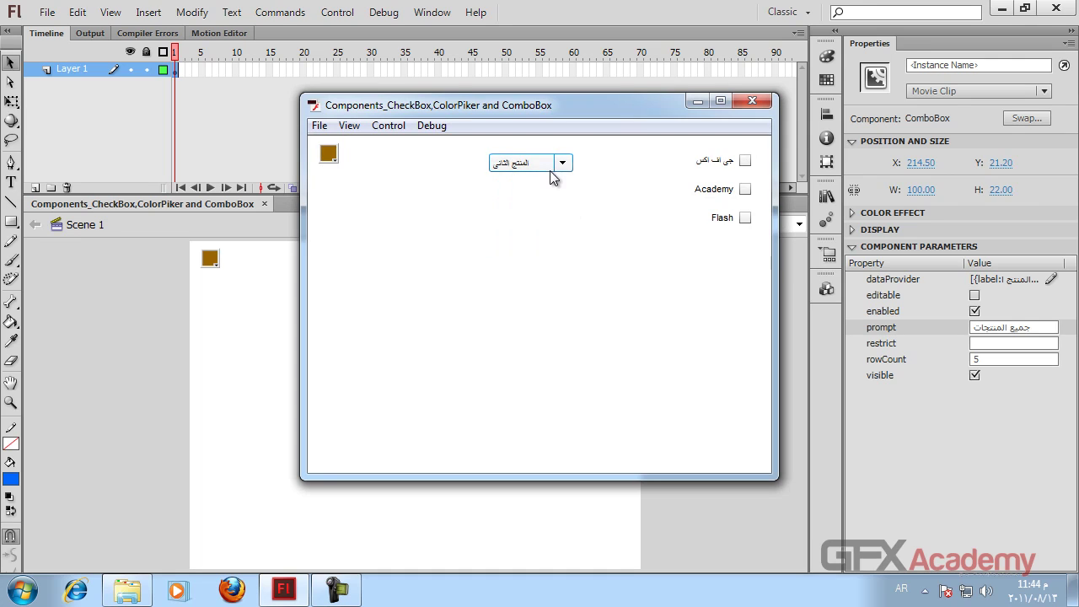
pyautogui.click(560, 163)
pyautogui.scroll(-1, 568, 203)
pyautogui.scroll(1, 568, 205)
pyautogui.click(501, 180)
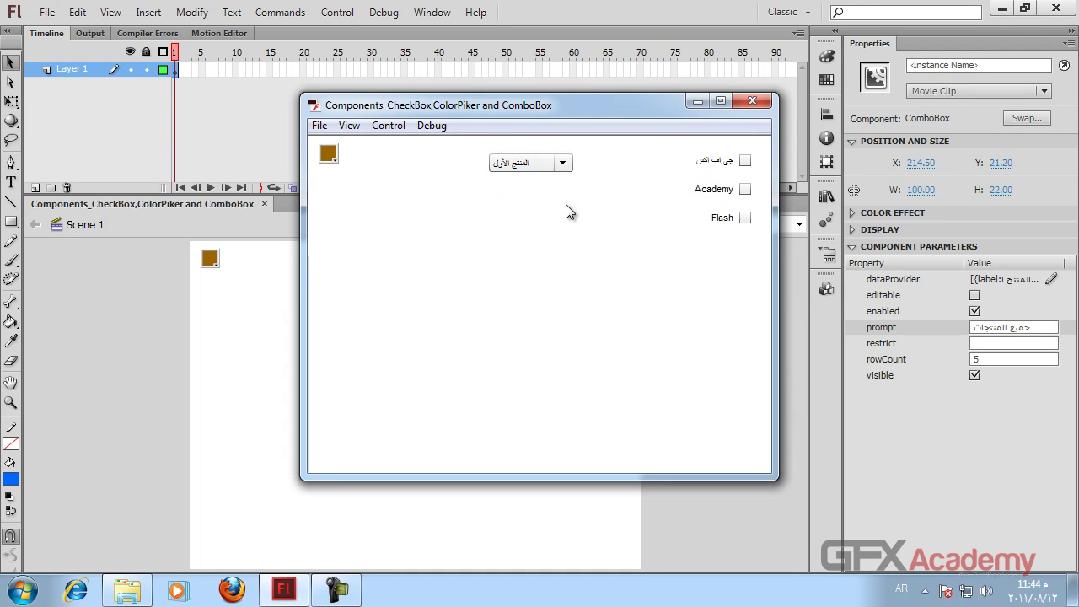
pyautogui.click(753, 101)
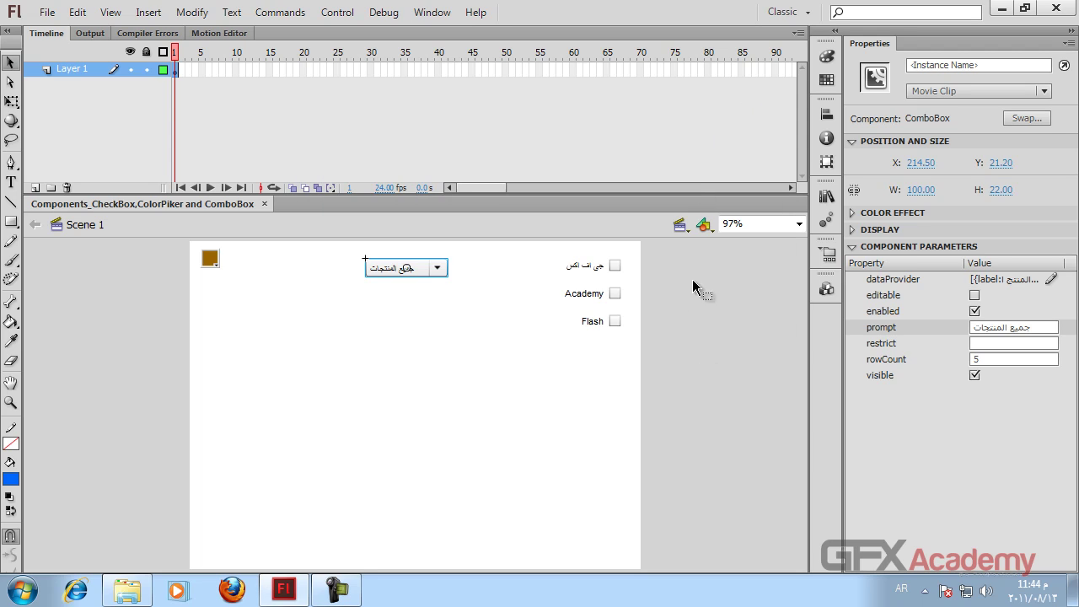
# Review the first item's label and data in the dataProvider values, cancel without changes, and deselect the ComboBox.
pyautogui.click(1051, 280)
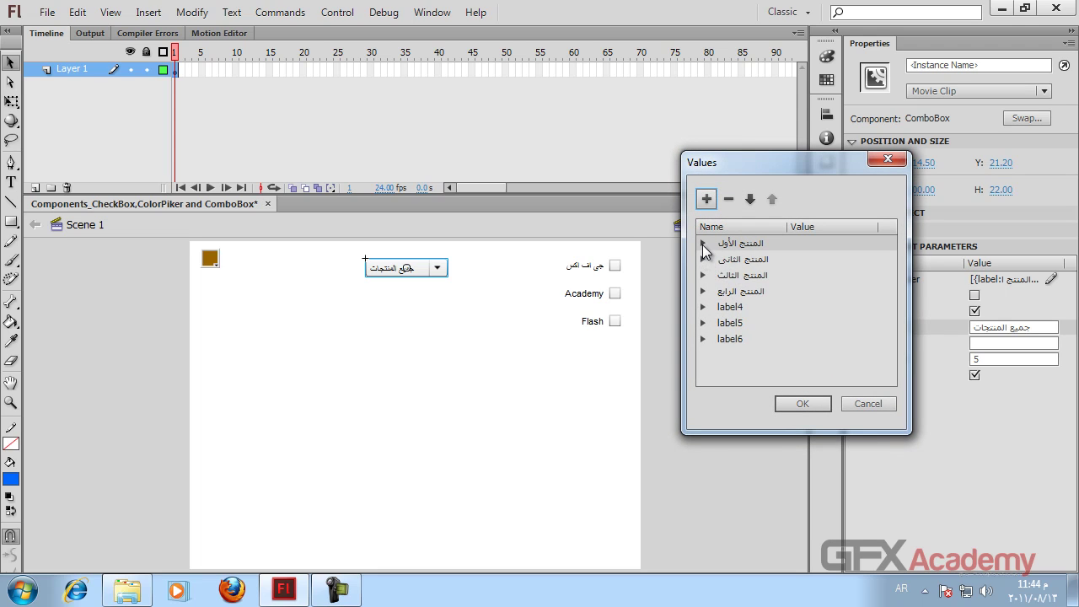
pyautogui.click(702, 244)
pyautogui.click(853, 278)
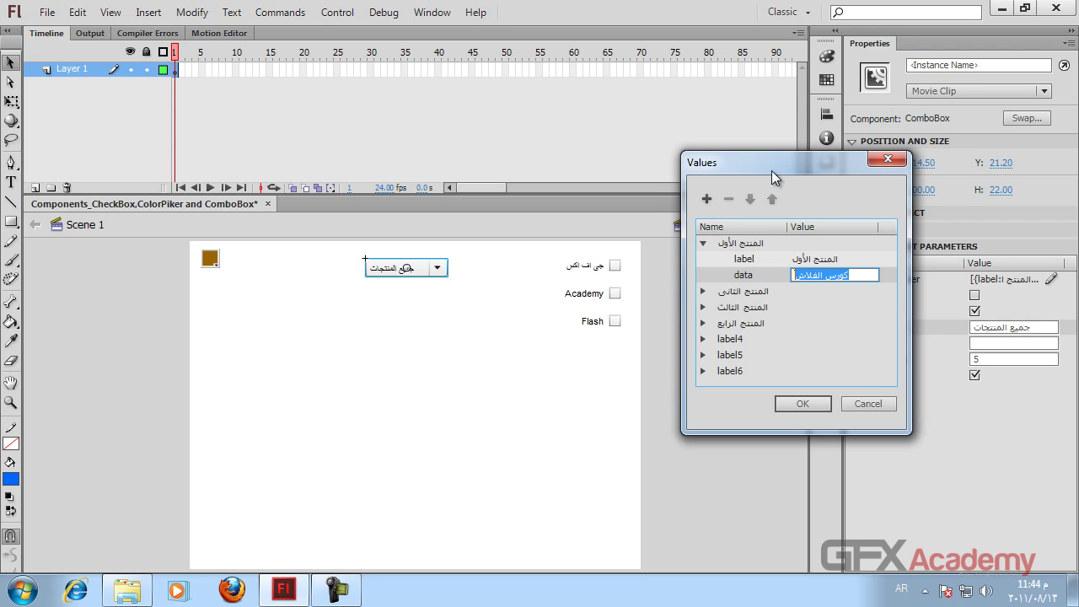
pyautogui.moveTo(766, 169); pyautogui.dragTo(629, 159)
pyautogui.click(700, 273)
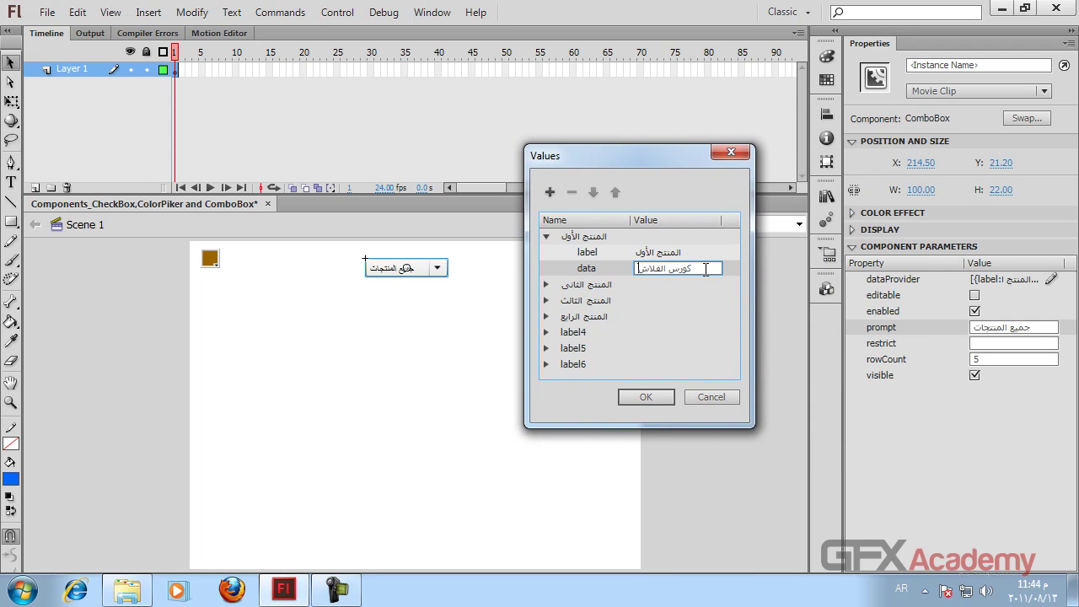
pyautogui.click(593, 256)
pyautogui.click(593, 260)
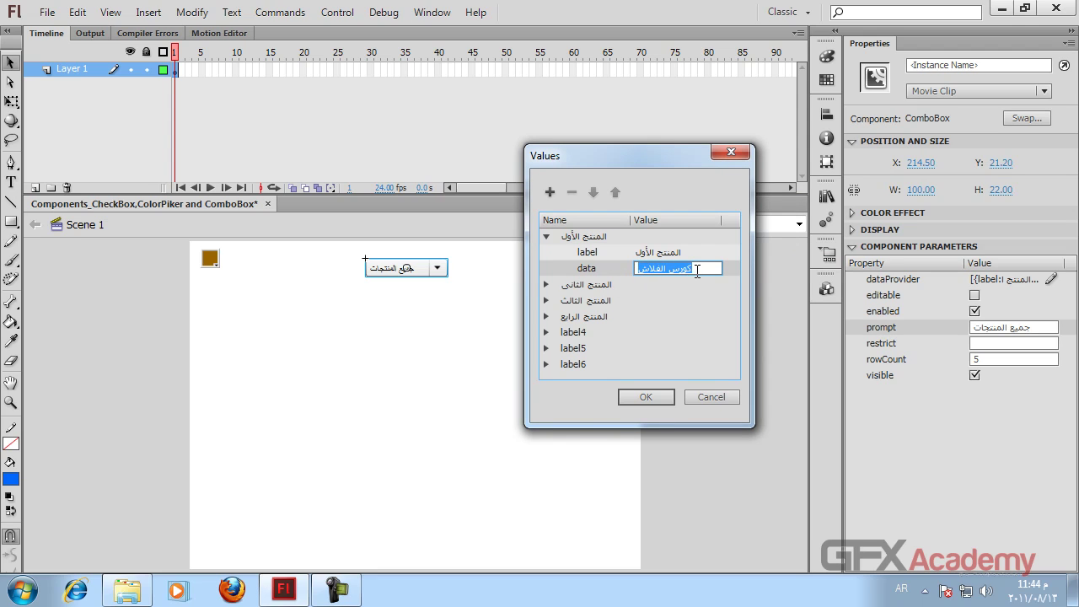
pyautogui.click(704, 395)
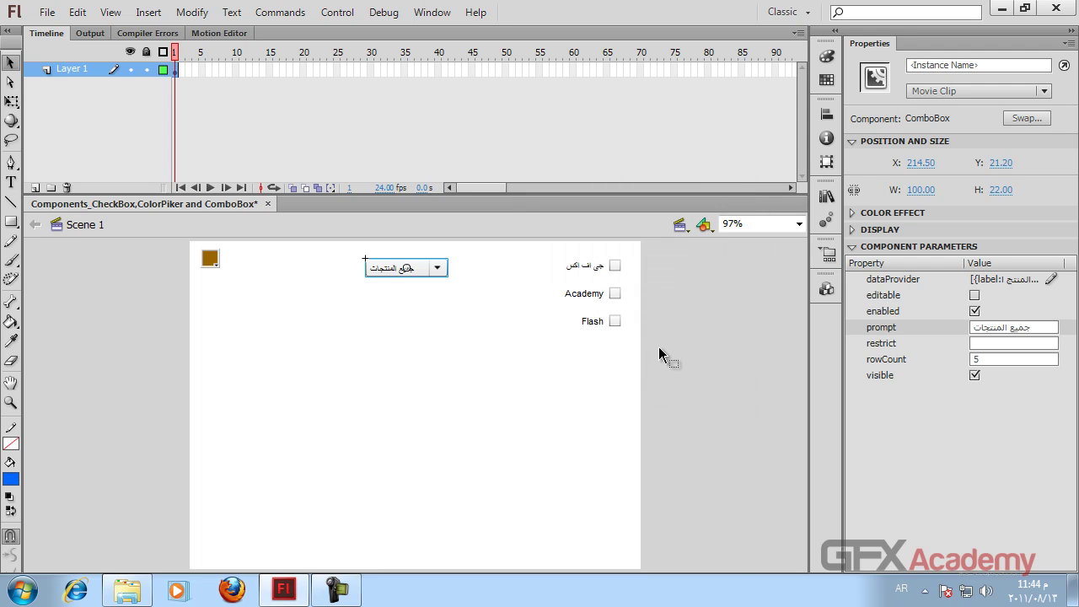
pyautogui.click(660, 347)
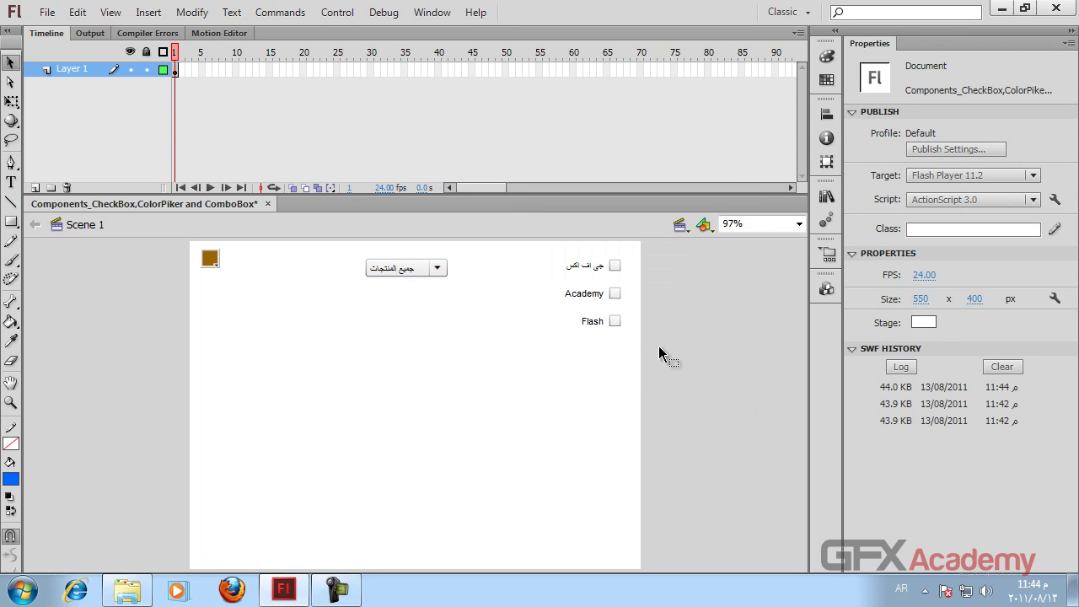